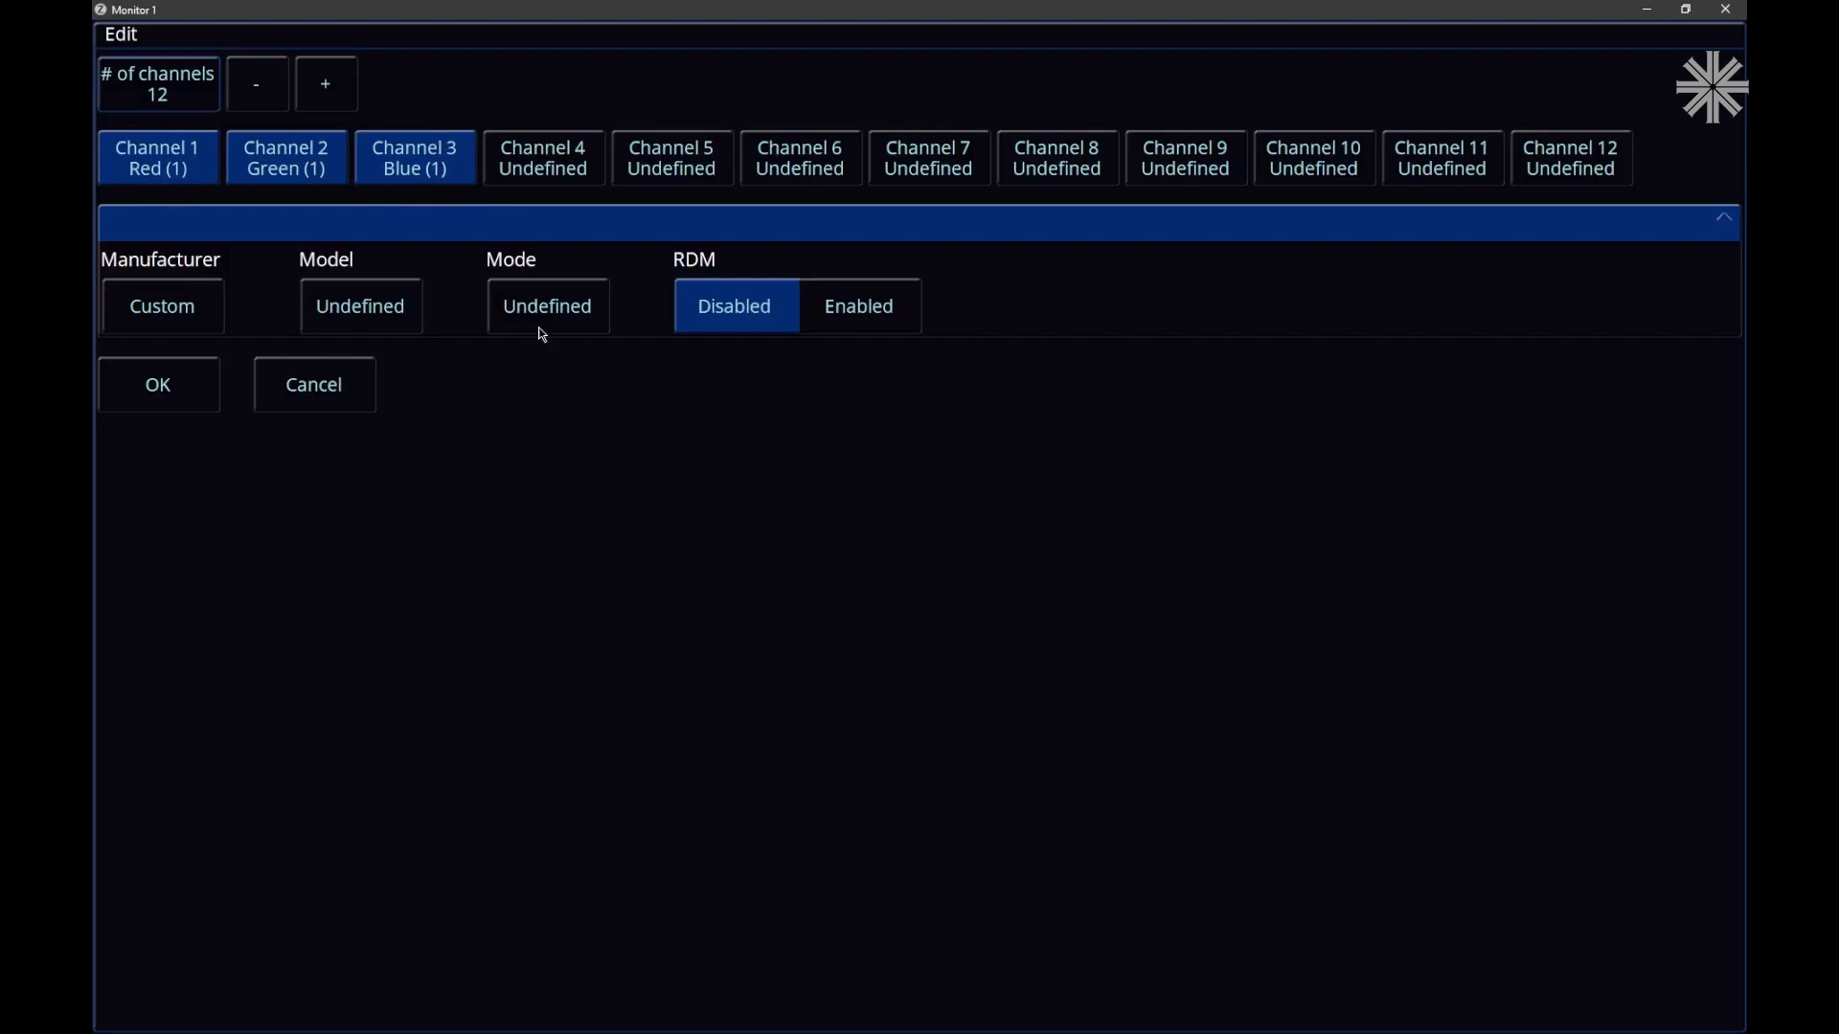
Step: Make channels 4, 5 and 6 the Red, Green and Blue of cell 2
{"action": "left_click", "coordinate": [553, 173]}
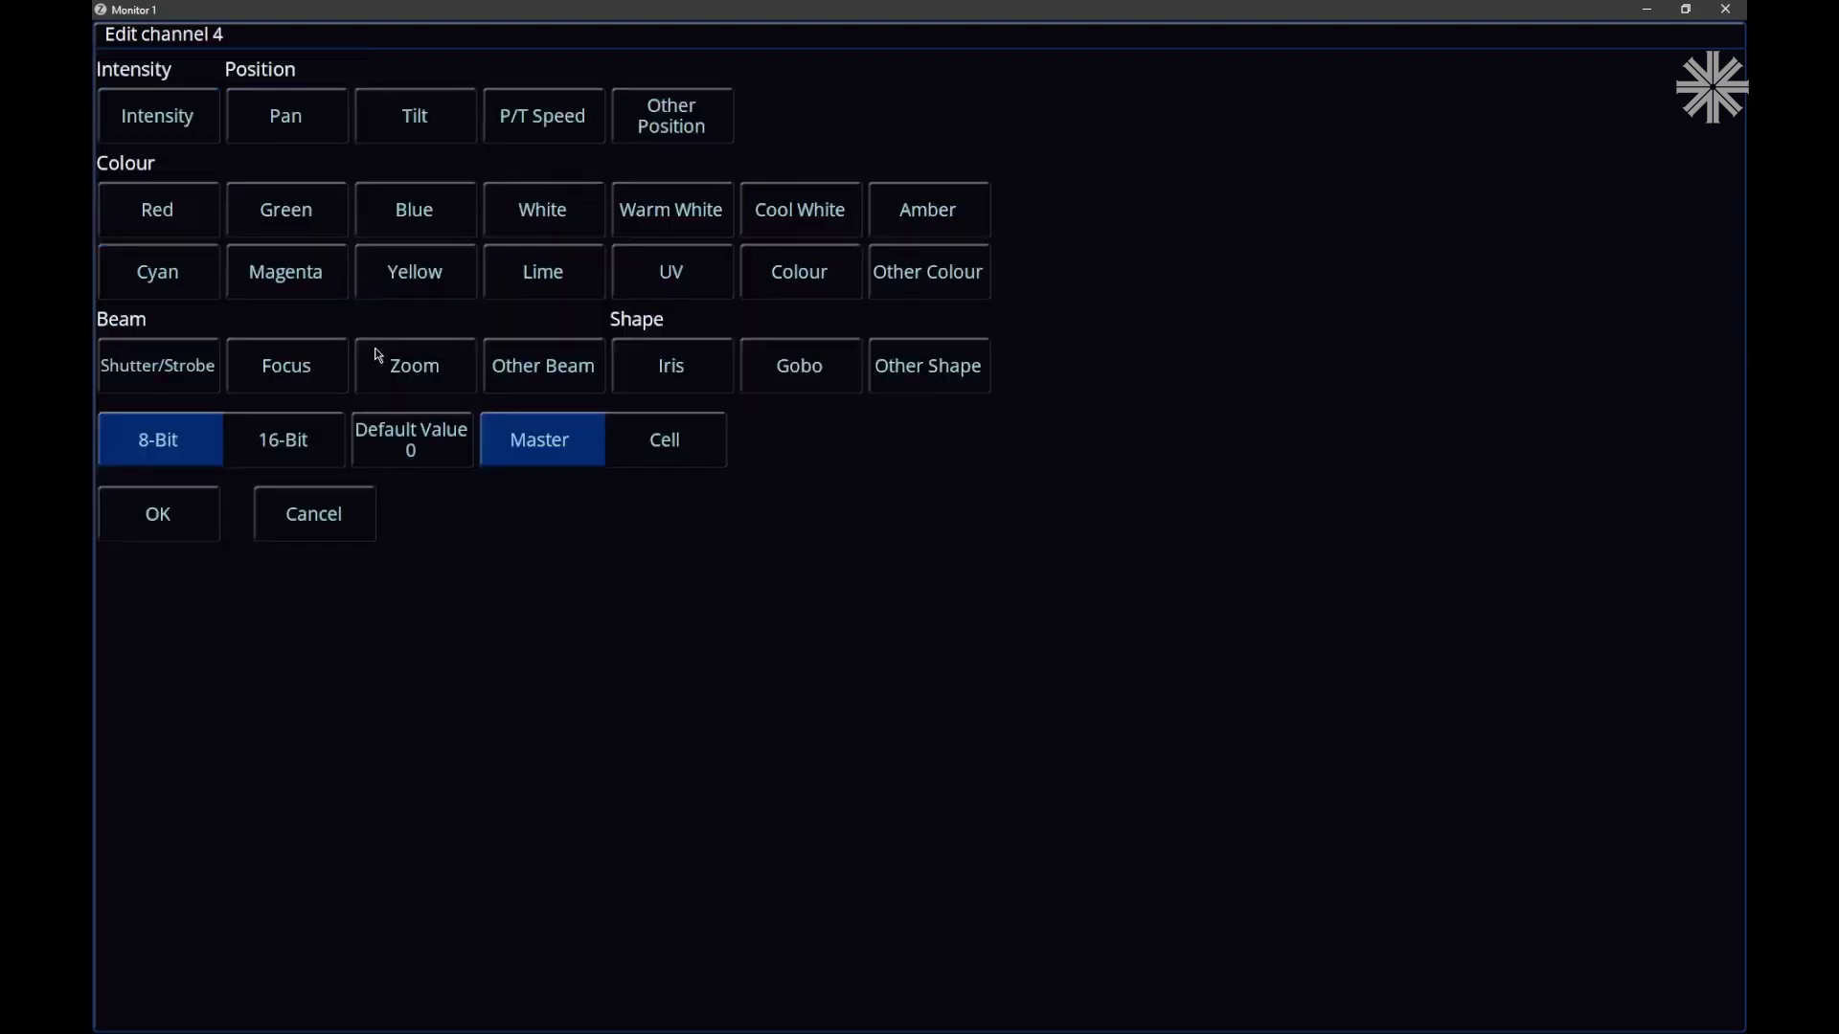
{"action": "left_click", "coordinate": [182, 219]}
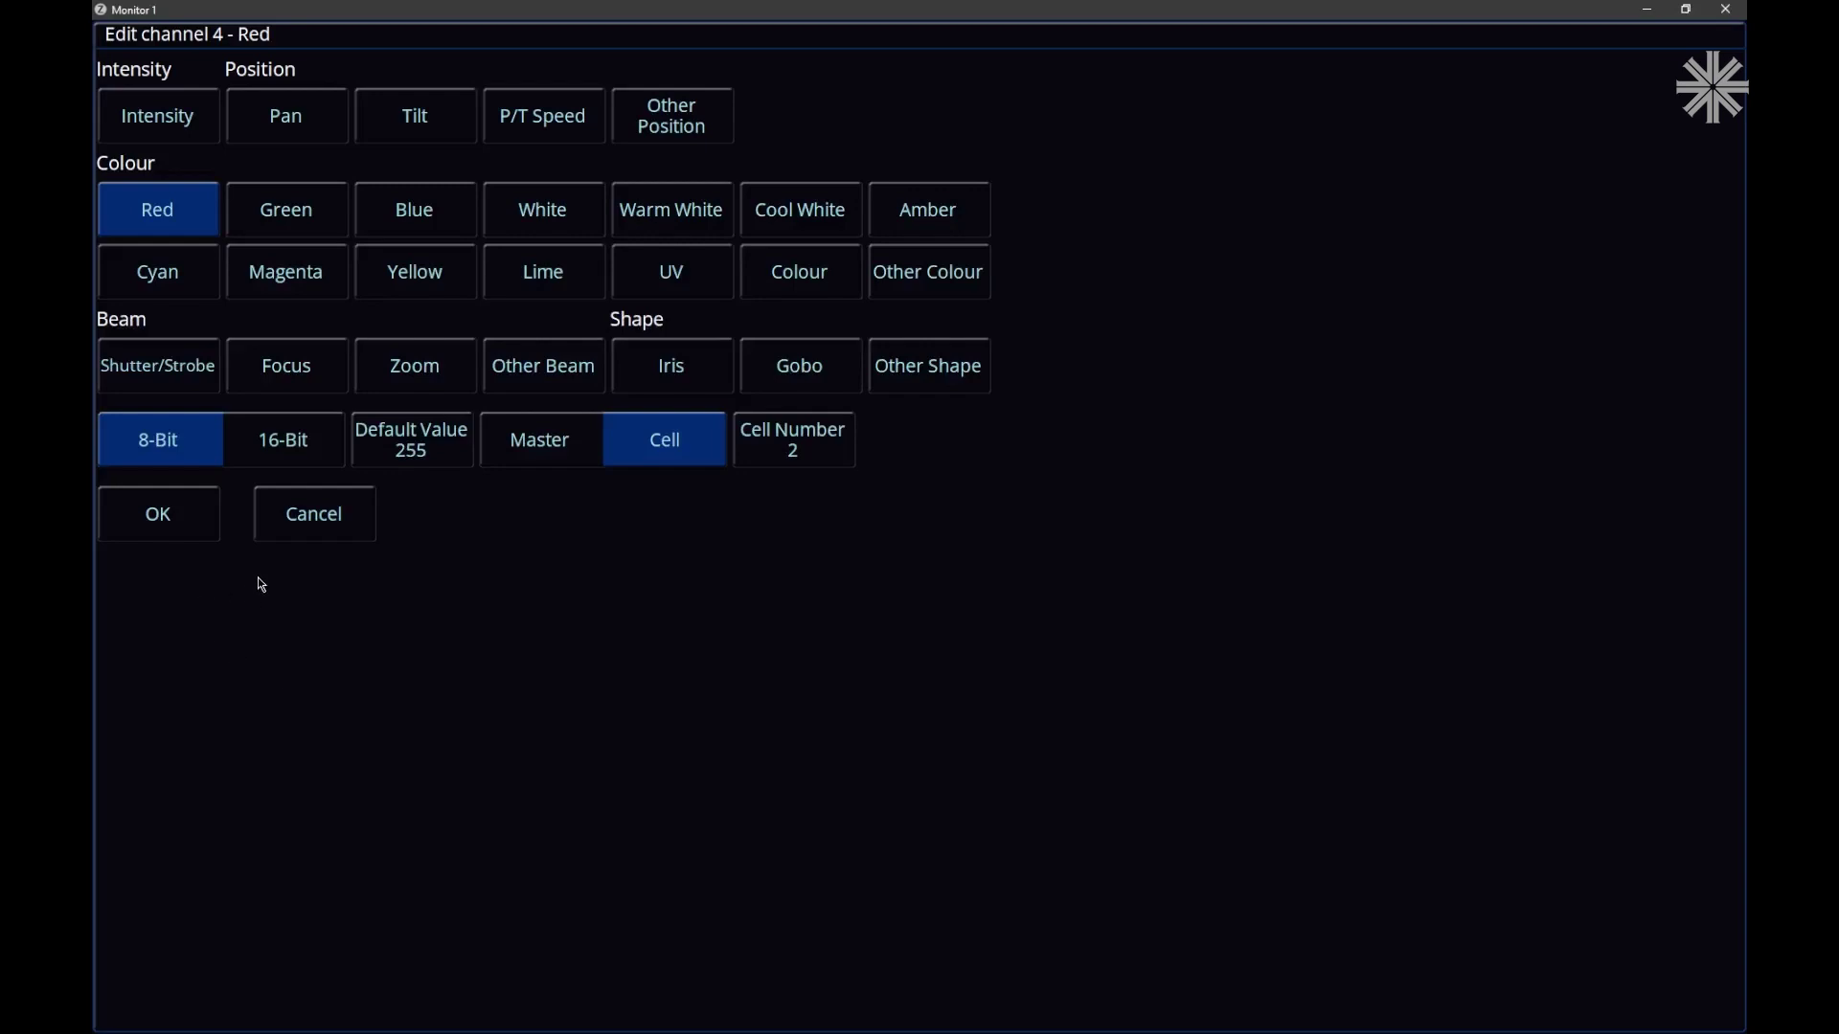
{"action": "left_click", "coordinate": [193, 515]}
{"action": "left_click", "coordinate": [718, 177]}
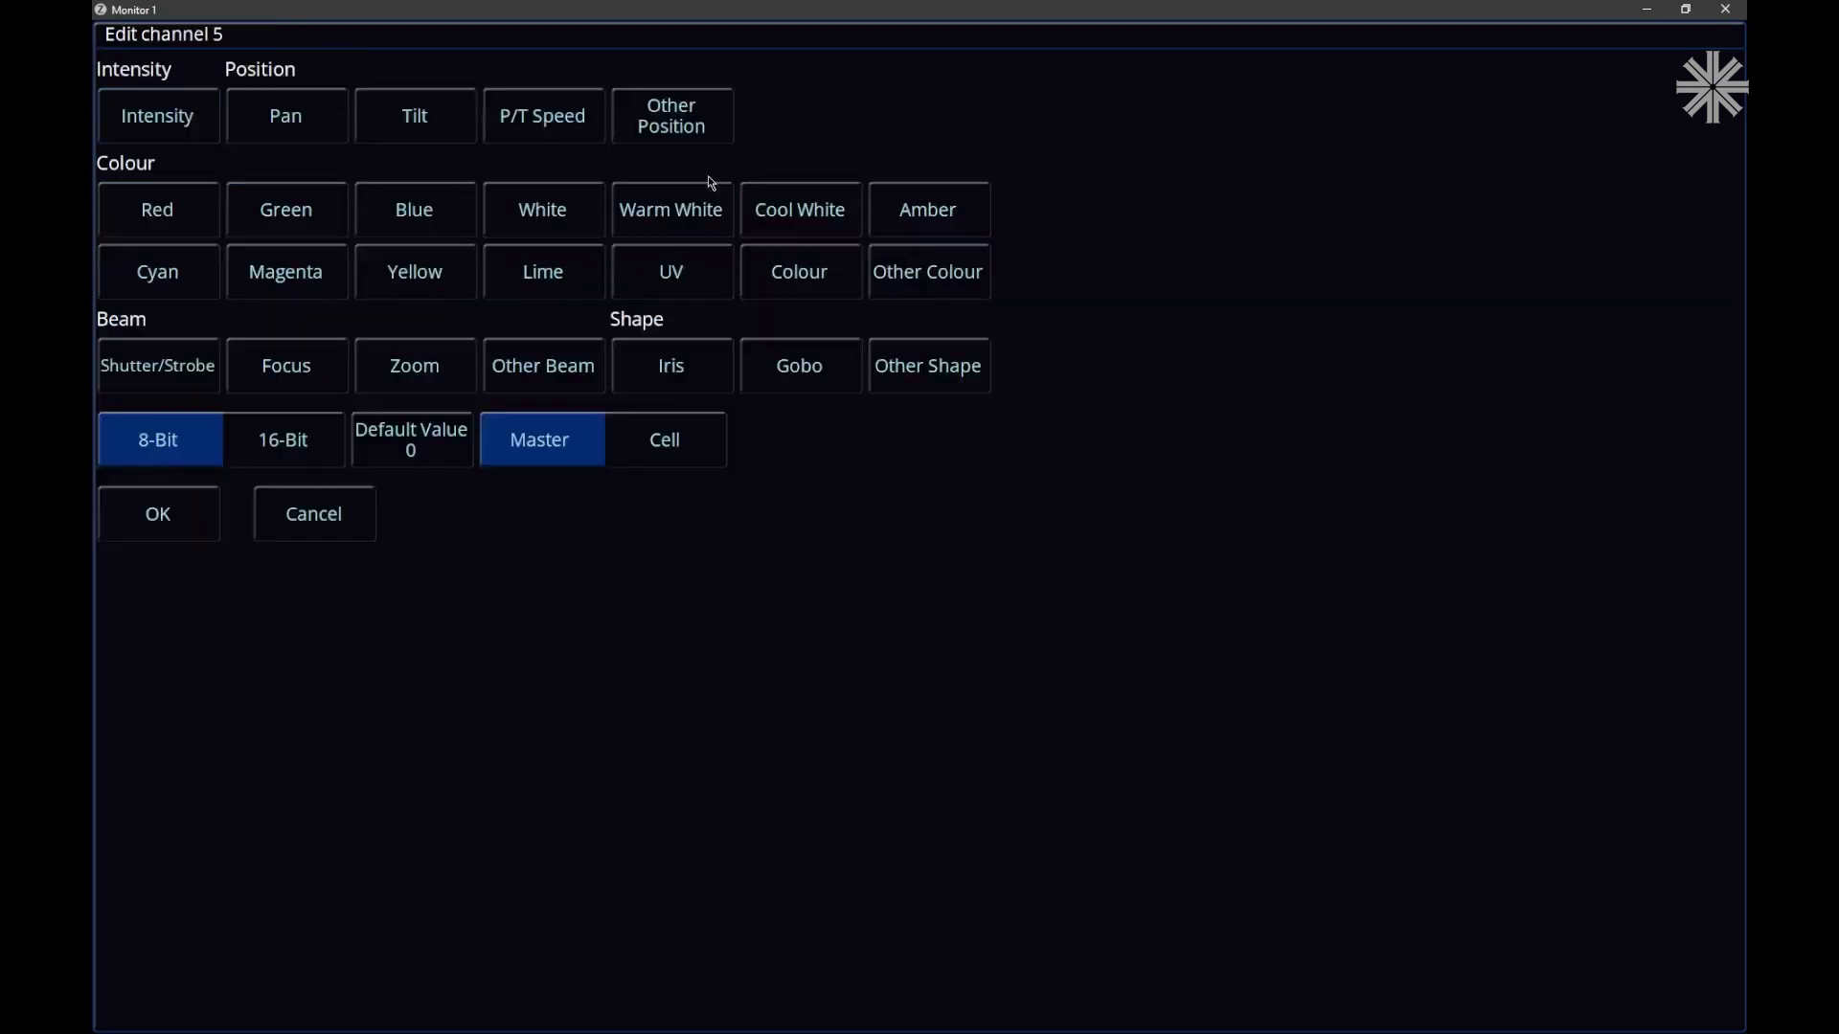
{"action": "left_click", "coordinate": [307, 213]}
{"action": "left_click", "coordinate": [177, 509]}
{"action": "left_click", "coordinate": [797, 162]}
{"action": "left_click", "coordinate": [383, 222]}
{"action": "left_click", "coordinate": [206, 517]}
Step: Make channels 7, 8 and 9 the Red, Green and Blue of cell 3
{"action": "left_click", "coordinate": [927, 164]}
{"action": "left_click", "coordinate": [193, 216]}
{"action": "left_click", "coordinate": [148, 526]}
{"action": "left_click", "coordinate": [1101, 177]}
{"action": "left_click", "coordinate": [326, 220]}
{"action": "left_click", "coordinate": [172, 522]}
{"action": "left_click", "coordinate": [1205, 199]}
{"action": "left_click", "coordinate": [422, 207]}
{"action": "left_click", "coordinate": [158, 509]}
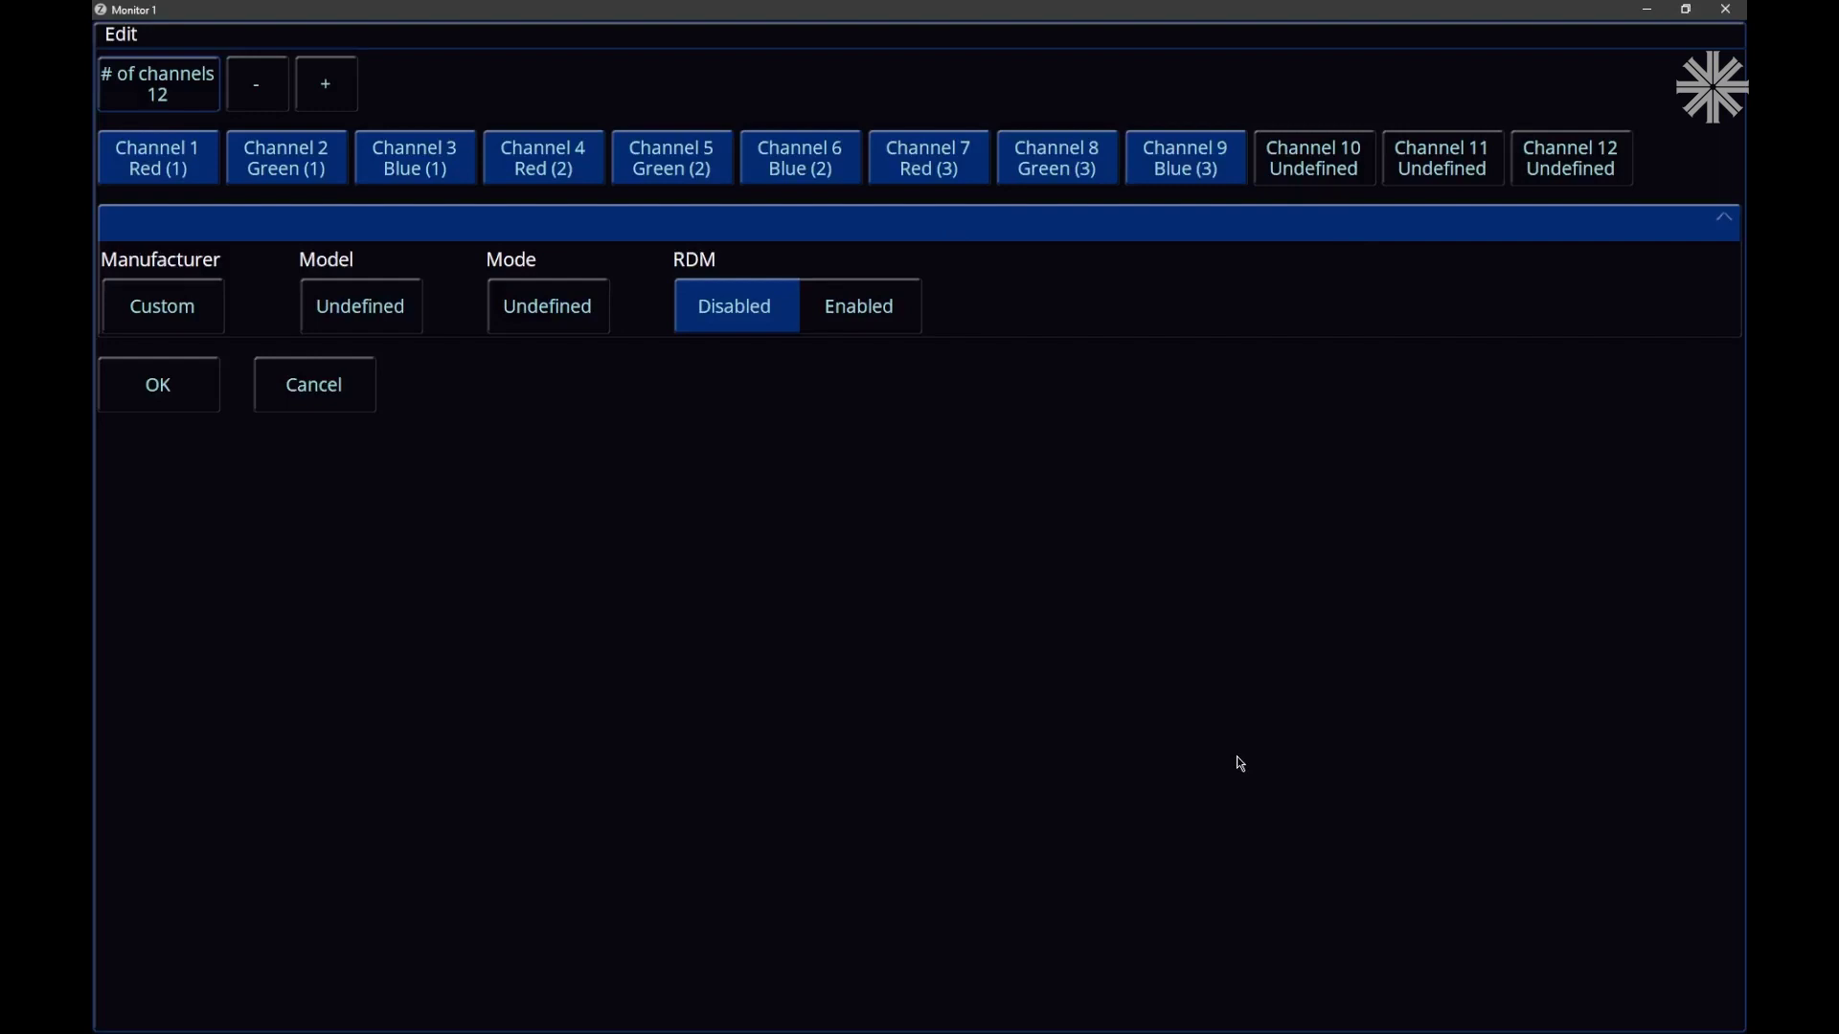
Step: Set channel 10 to Intensity assigned to cell number 3
{"action": "left_click", "coordinate": [1341, 169]}
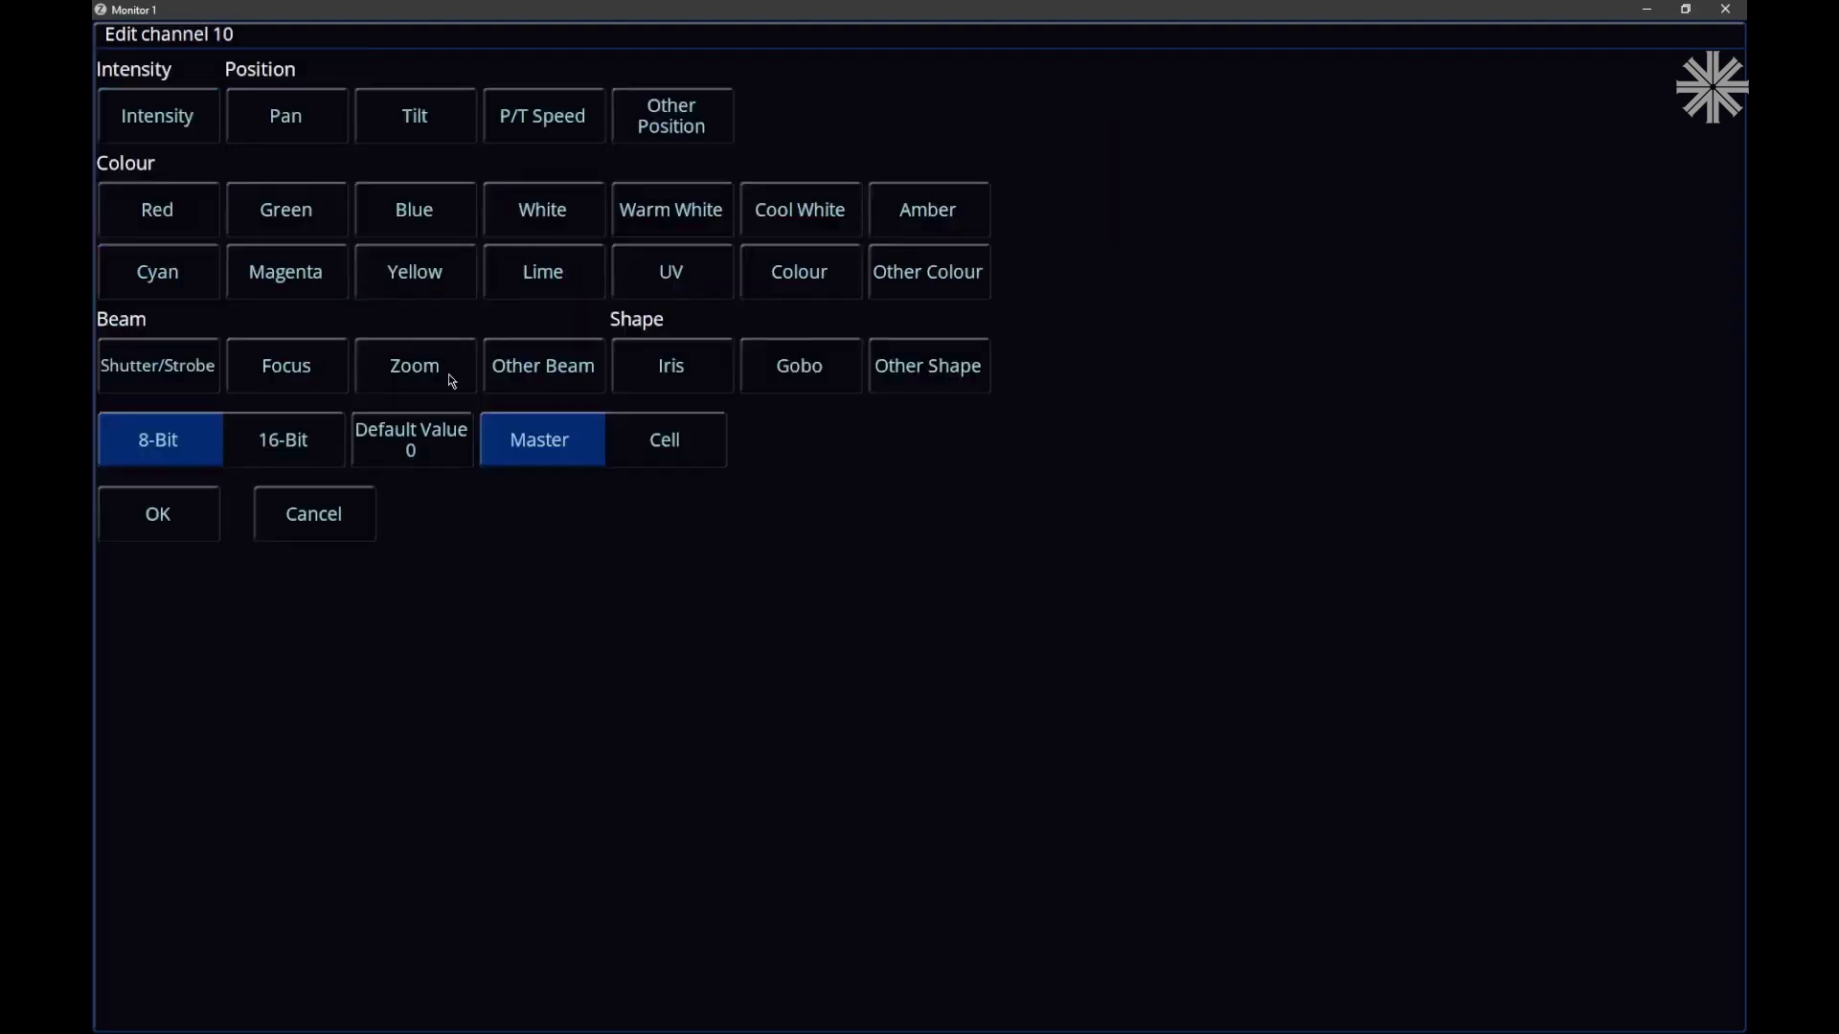
{"action": "left_click", "coordinate": [158, 116]}
{"action": "left_click", "coordinate": [667, 439]}
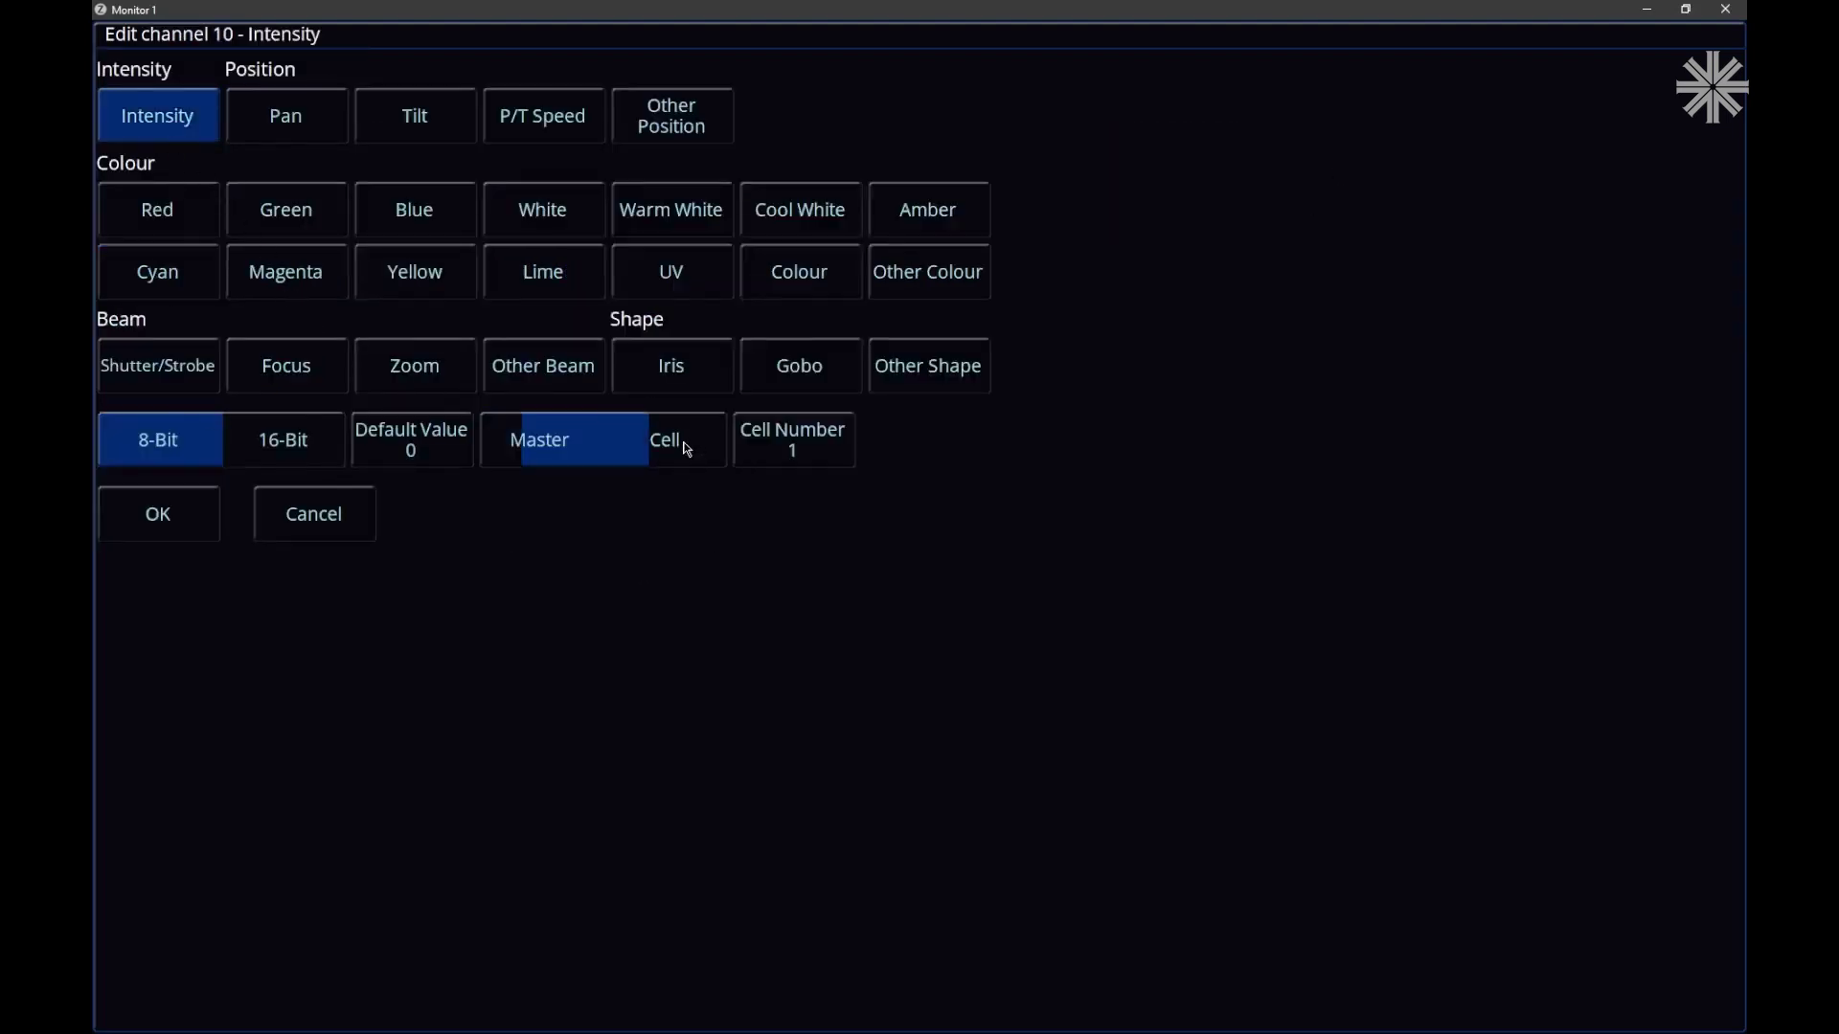
{"action": "left_click", "coordinate": [796, 422]}
{"action": "type", "text": "3"}
{"action": "key", "text": "Return"}
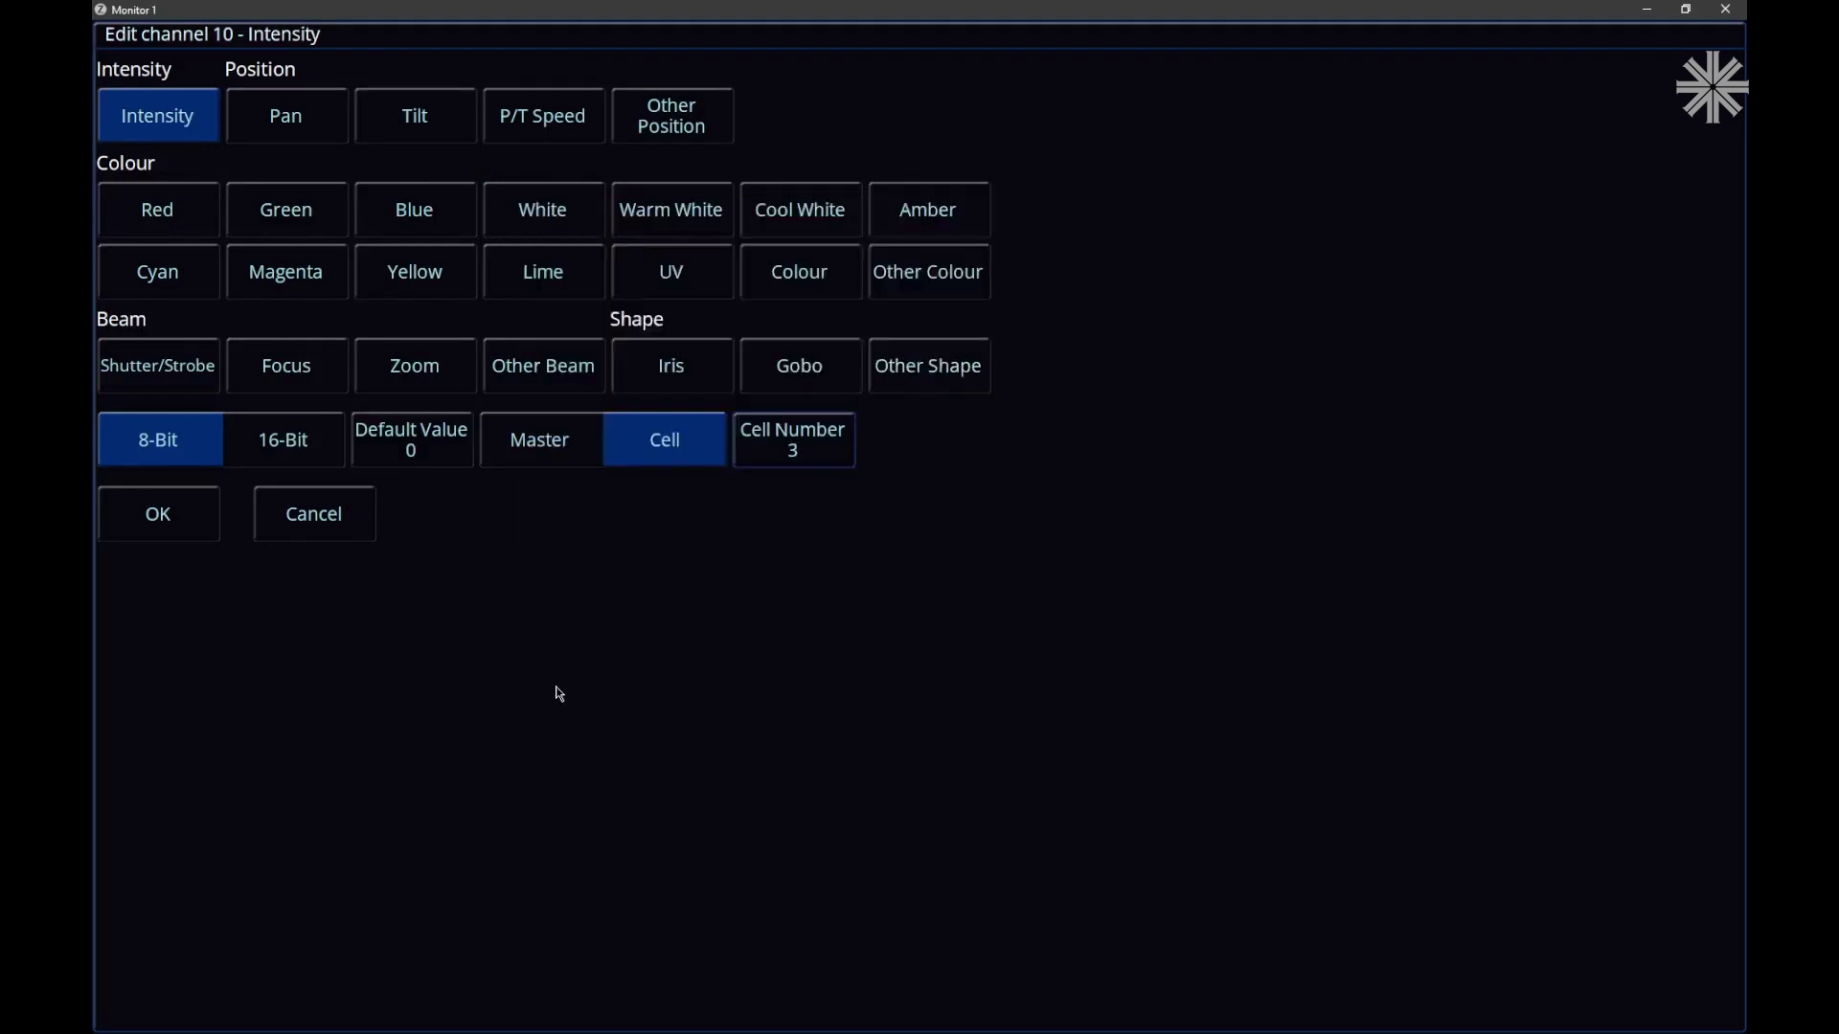
{"action": "left_click", "coordinate": [159, 513]}
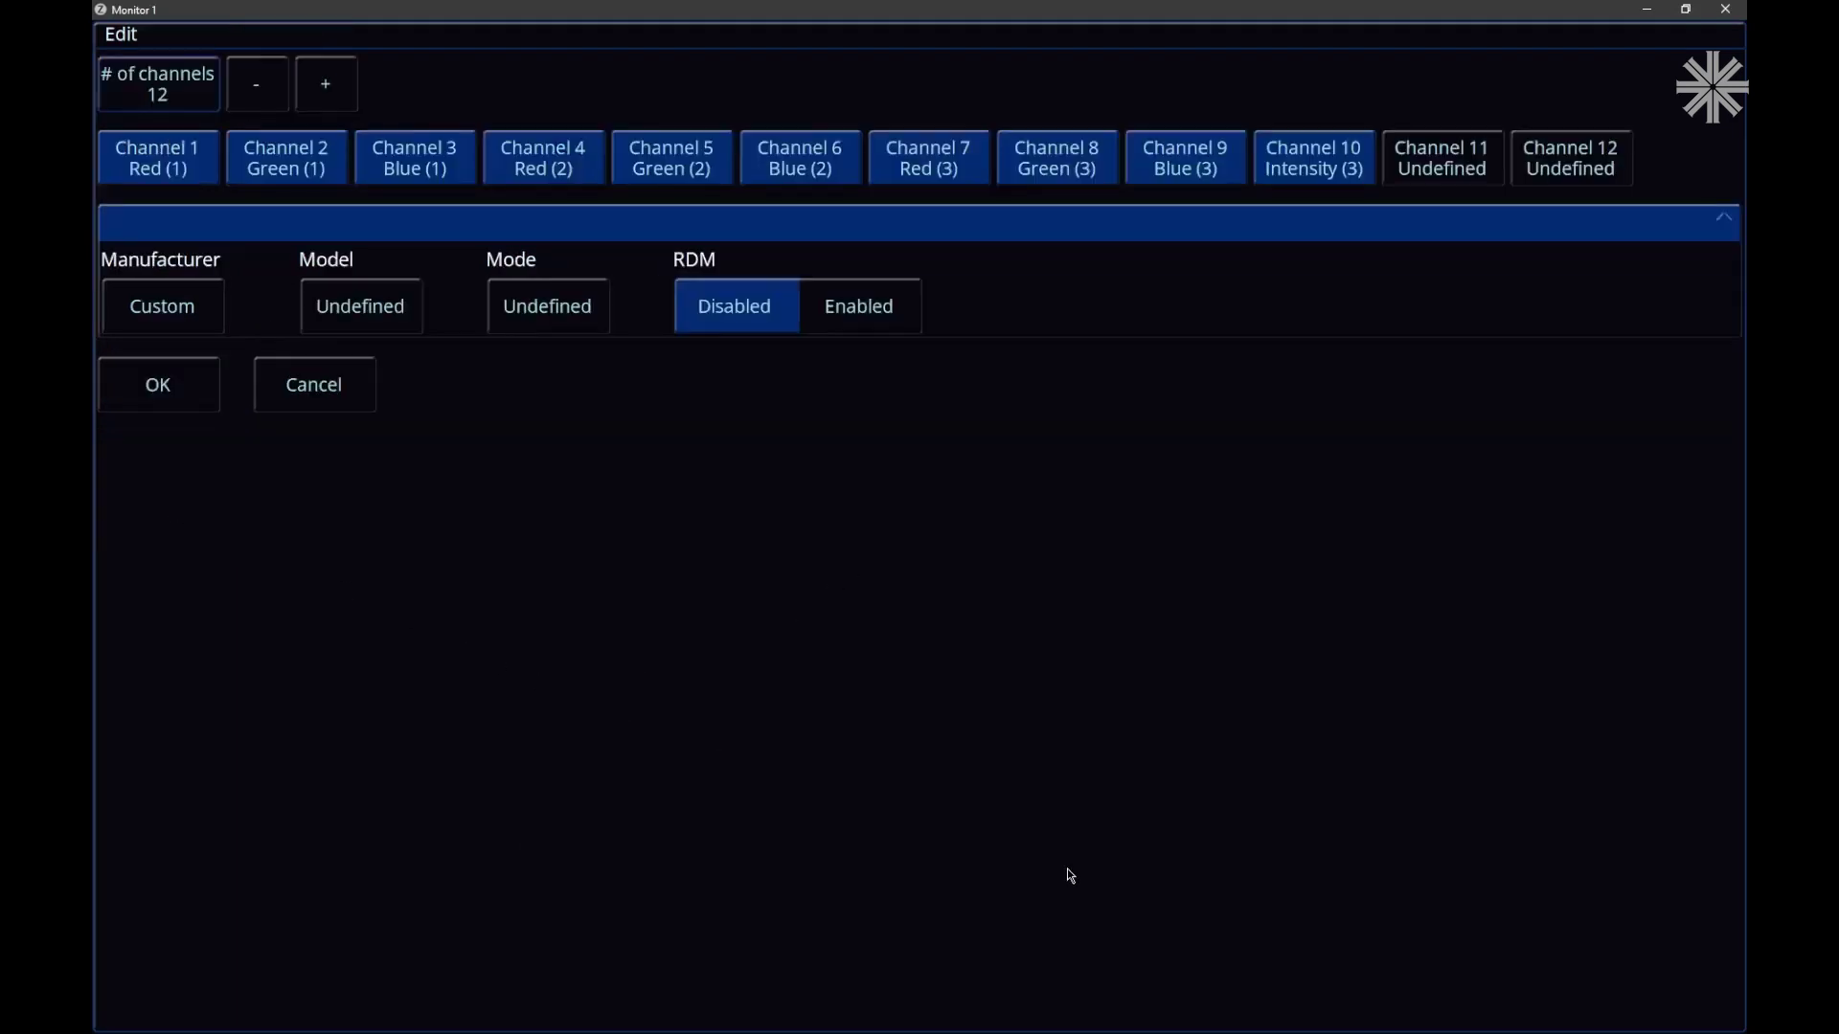
Step: Set channel 11 to master Intensity and channel 12 to Shutter/Strobe
{"action": "left_click", "coordinate": [1442, 158]}
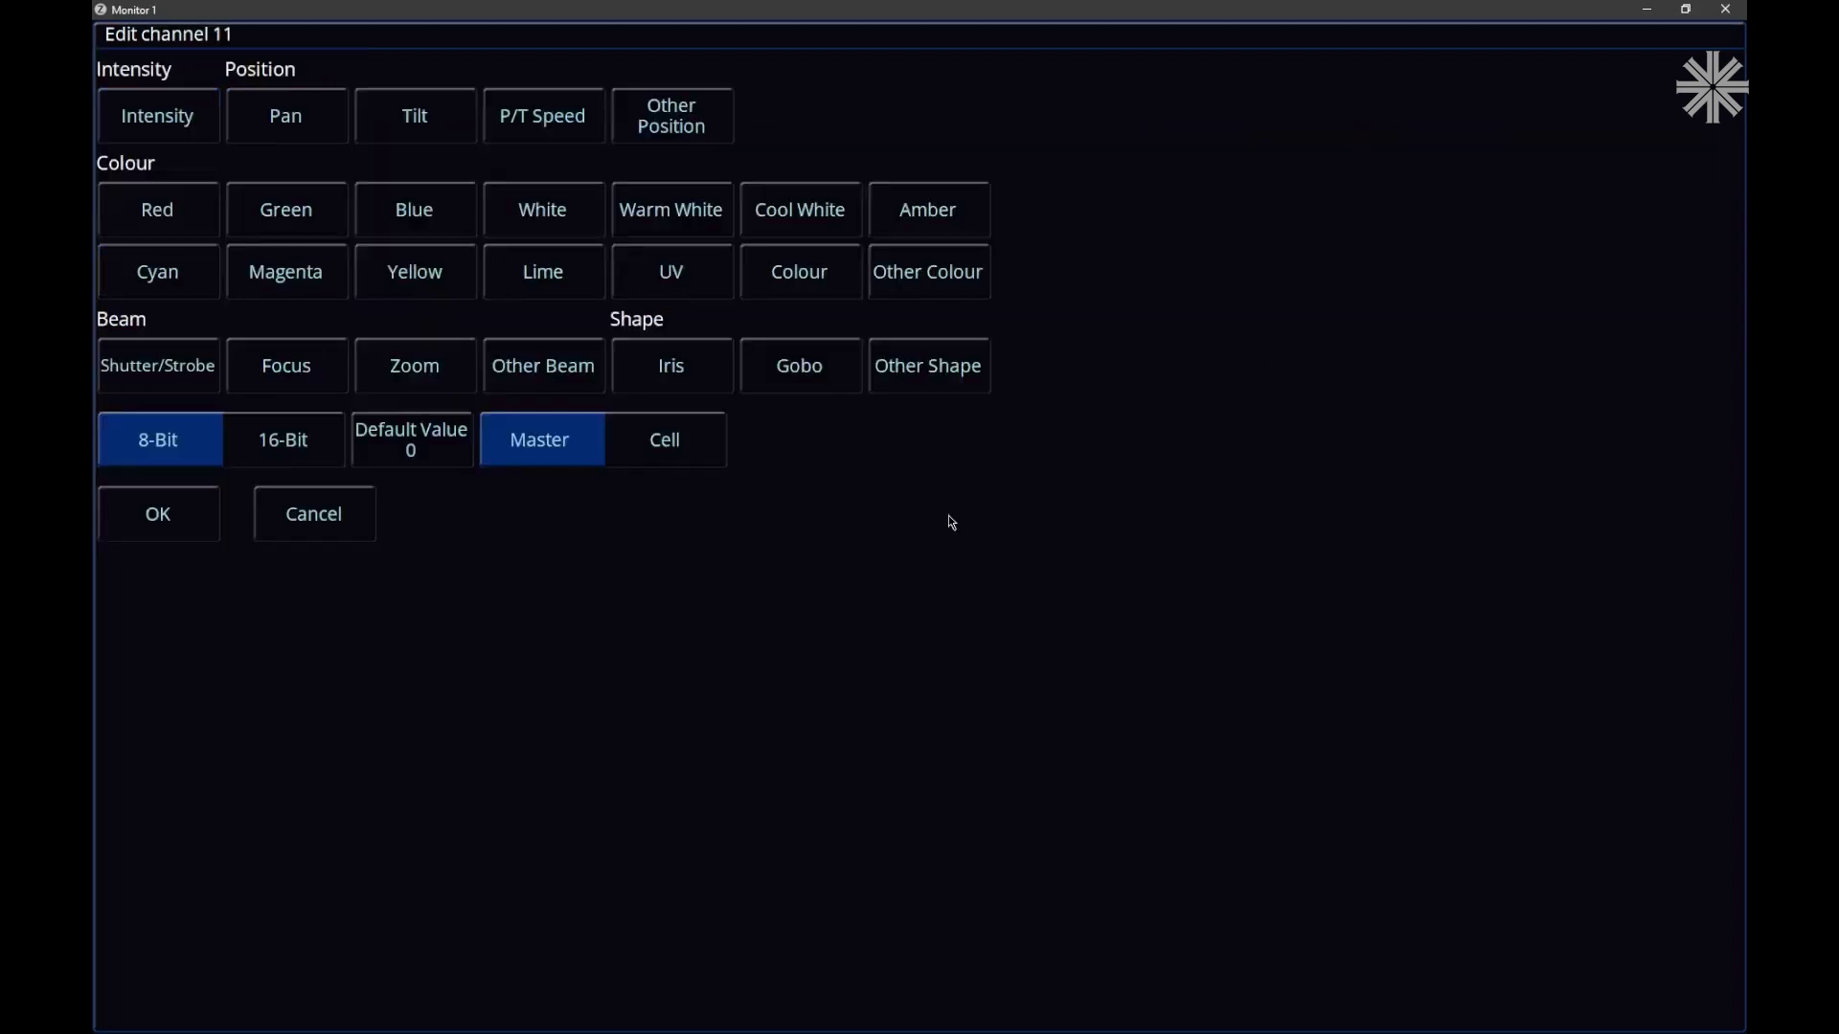
{"action": "left_click", "coordinate": [170, 106]}
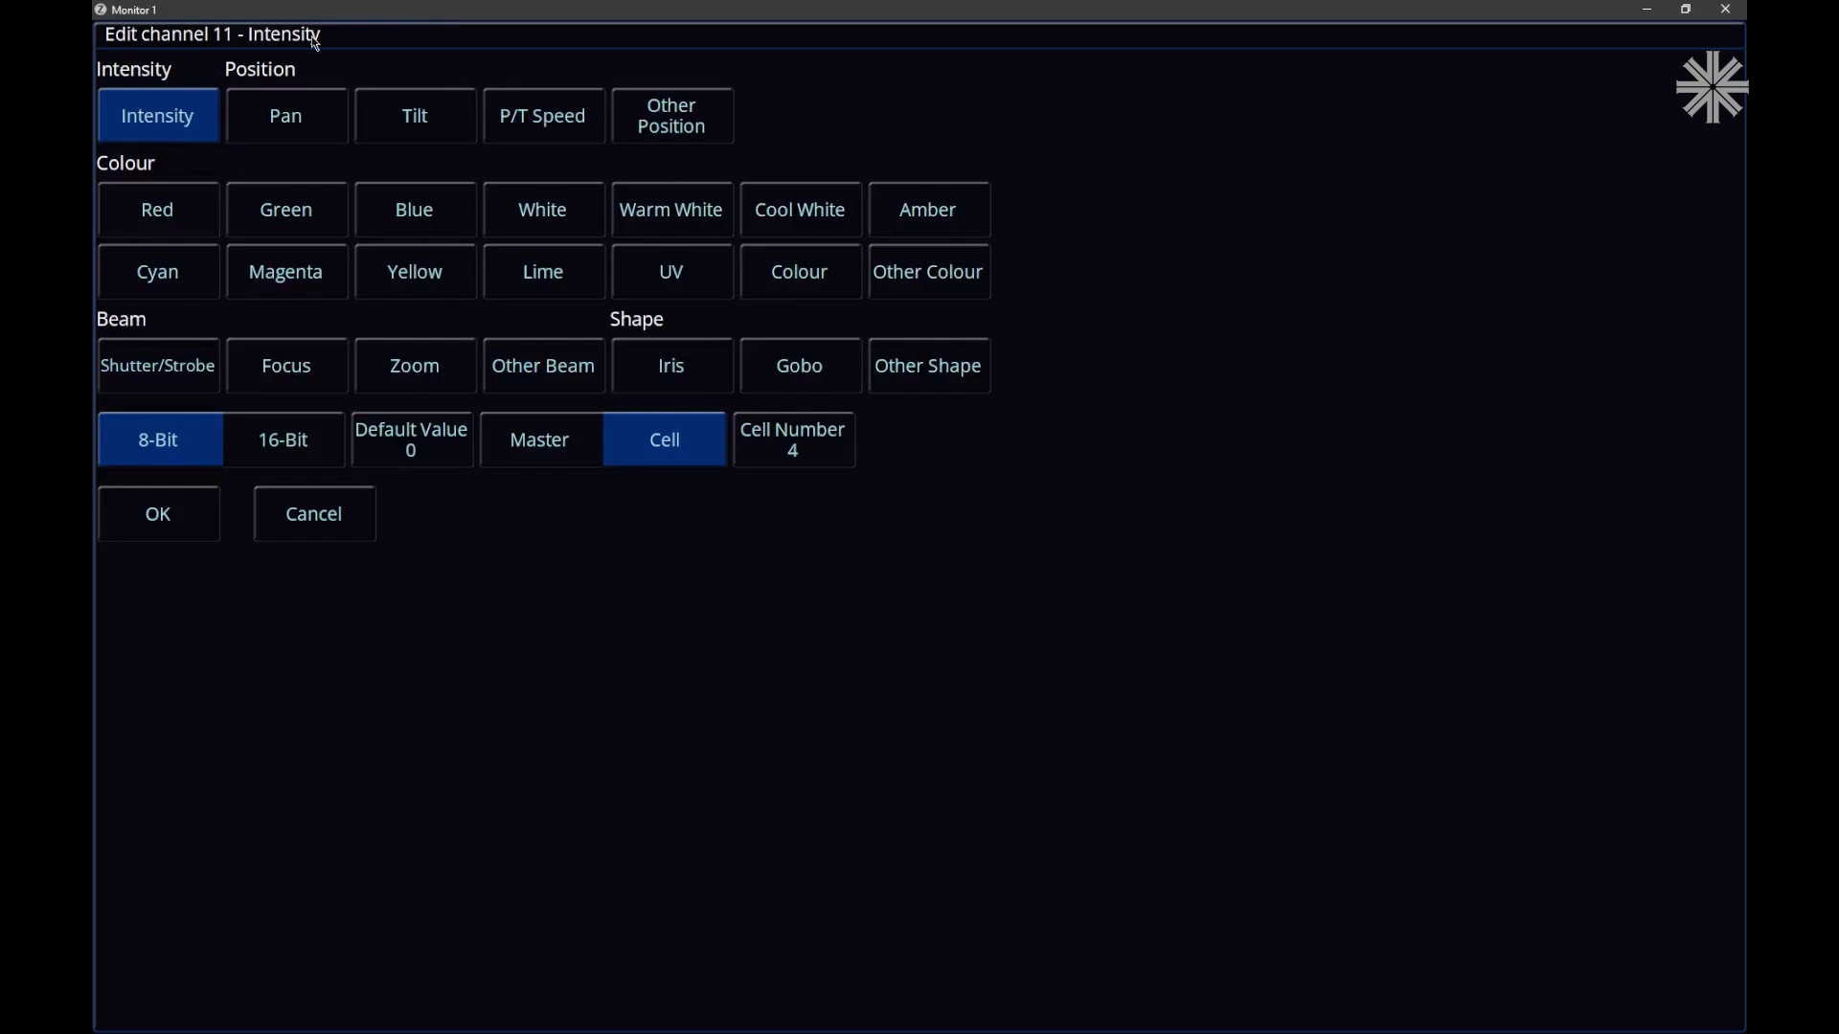
{"action": "left_click", "coordinate": [548, 447]}
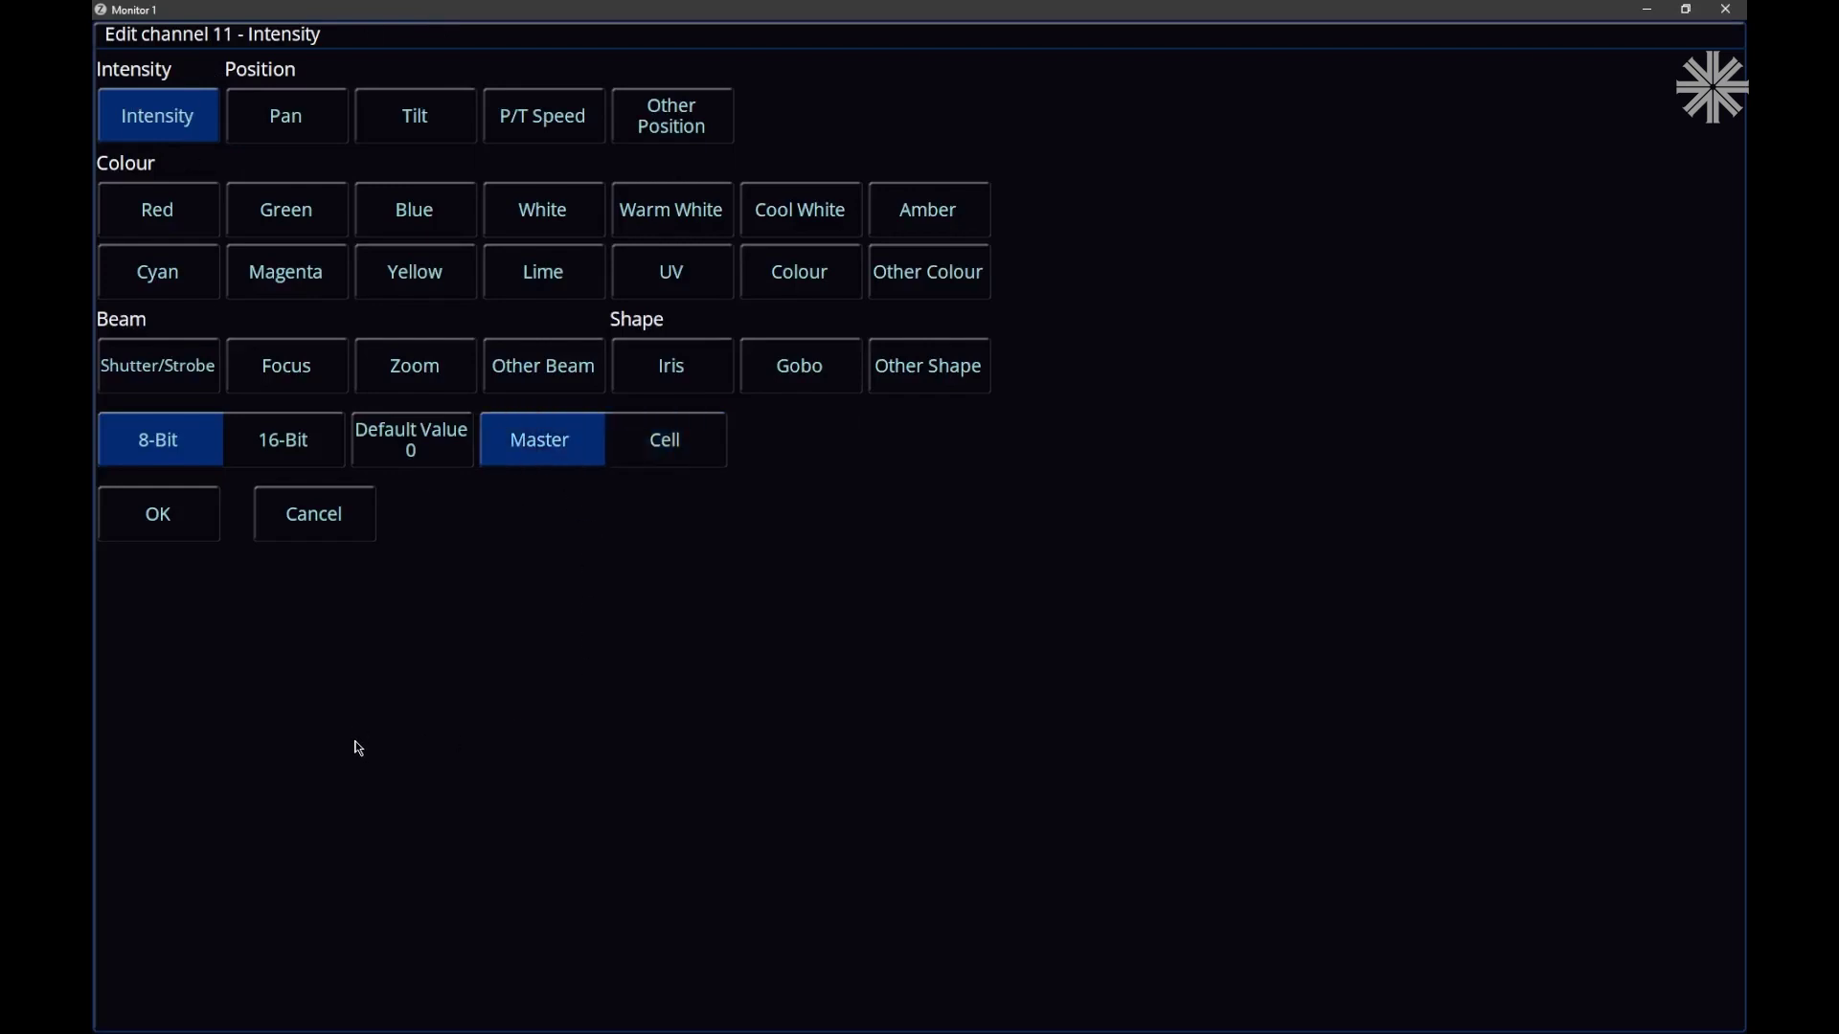
{"action": "left_click", "coordinate": [196, 510]}
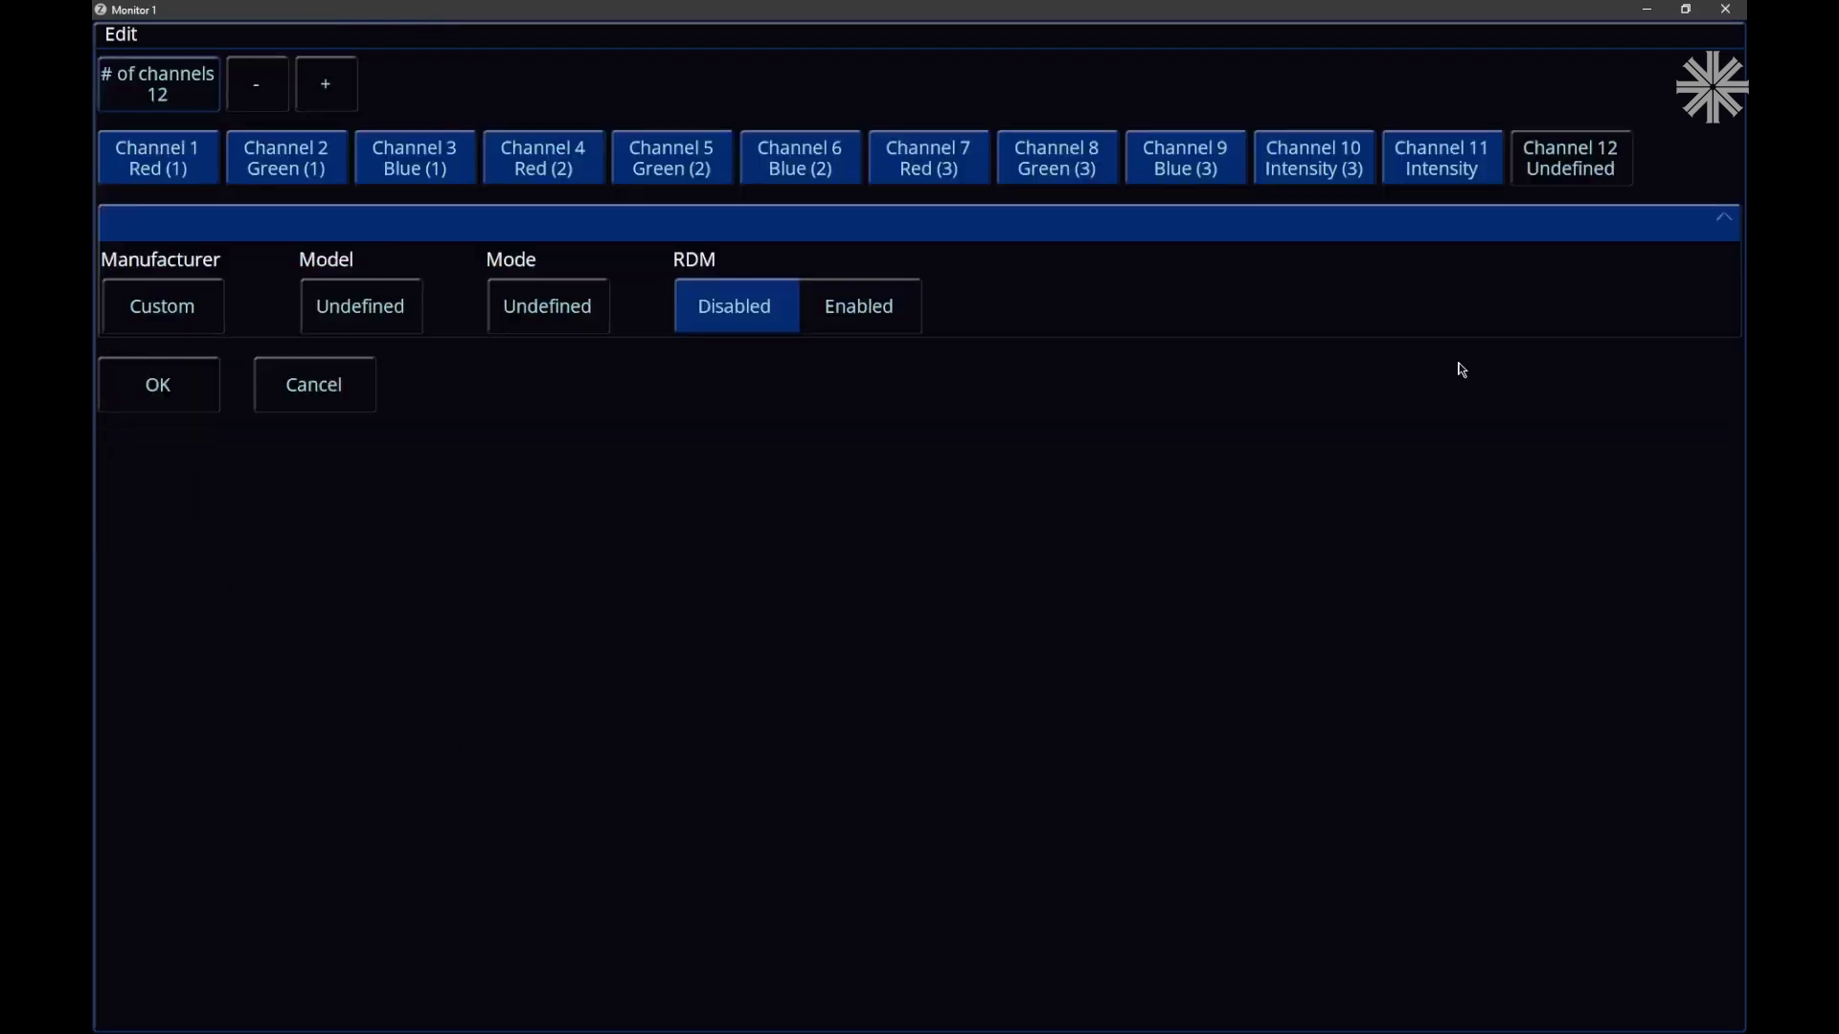
{"action": "left_click", "coordinate": [1575, 161]}
{"action": "left_click", "coordinate": [184, 378]}
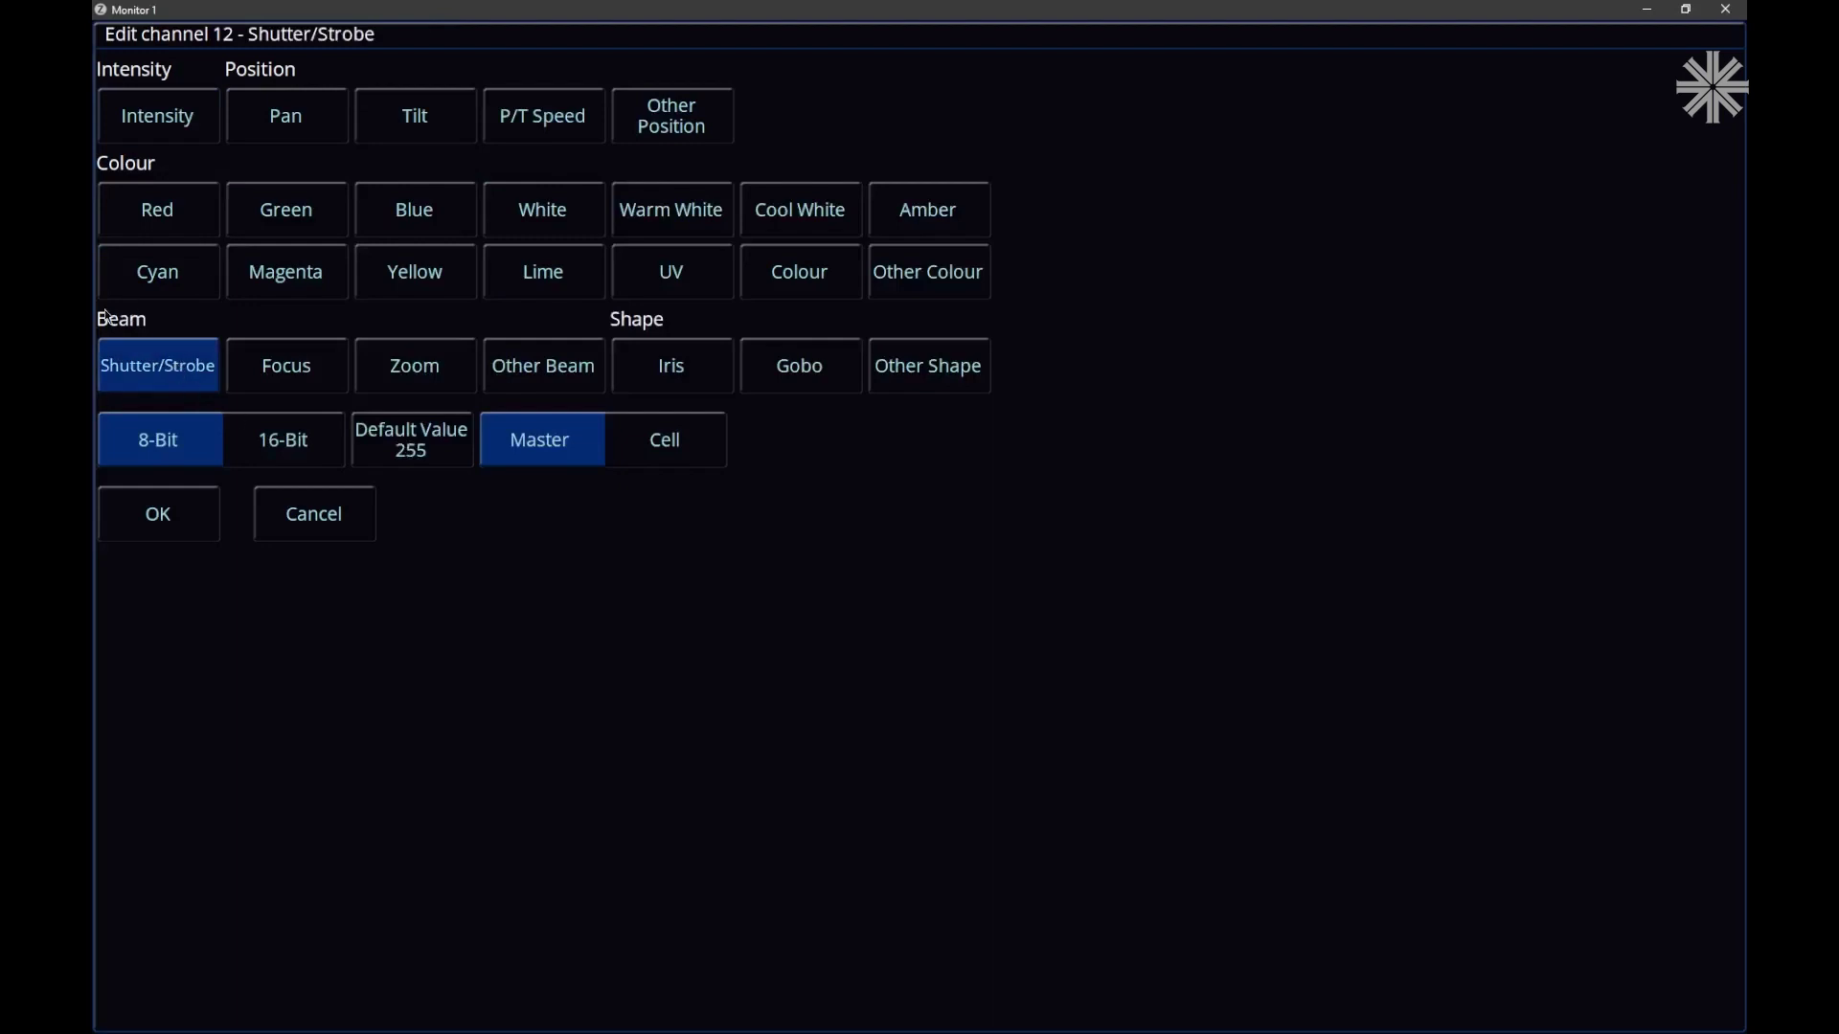
{"action": "left_click", "coordinate": [196, 521]}
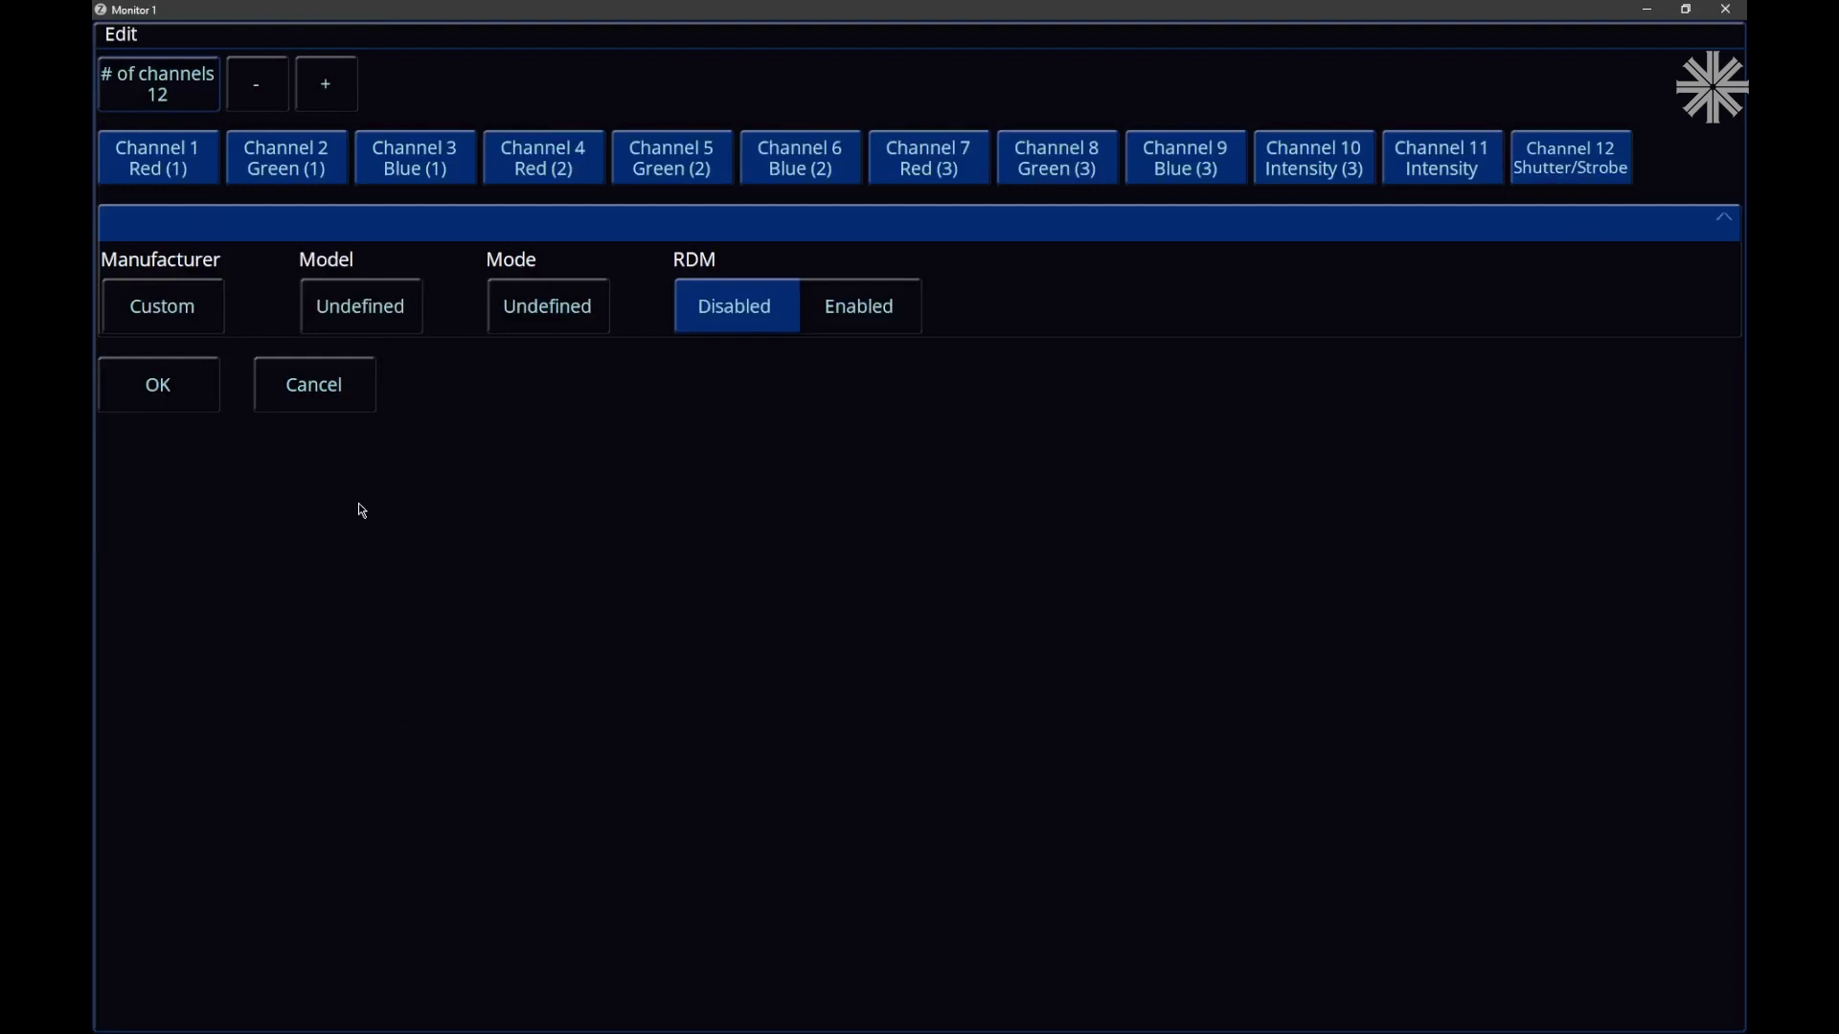
{"action": "left_click", "coordinate": [373, 337]}
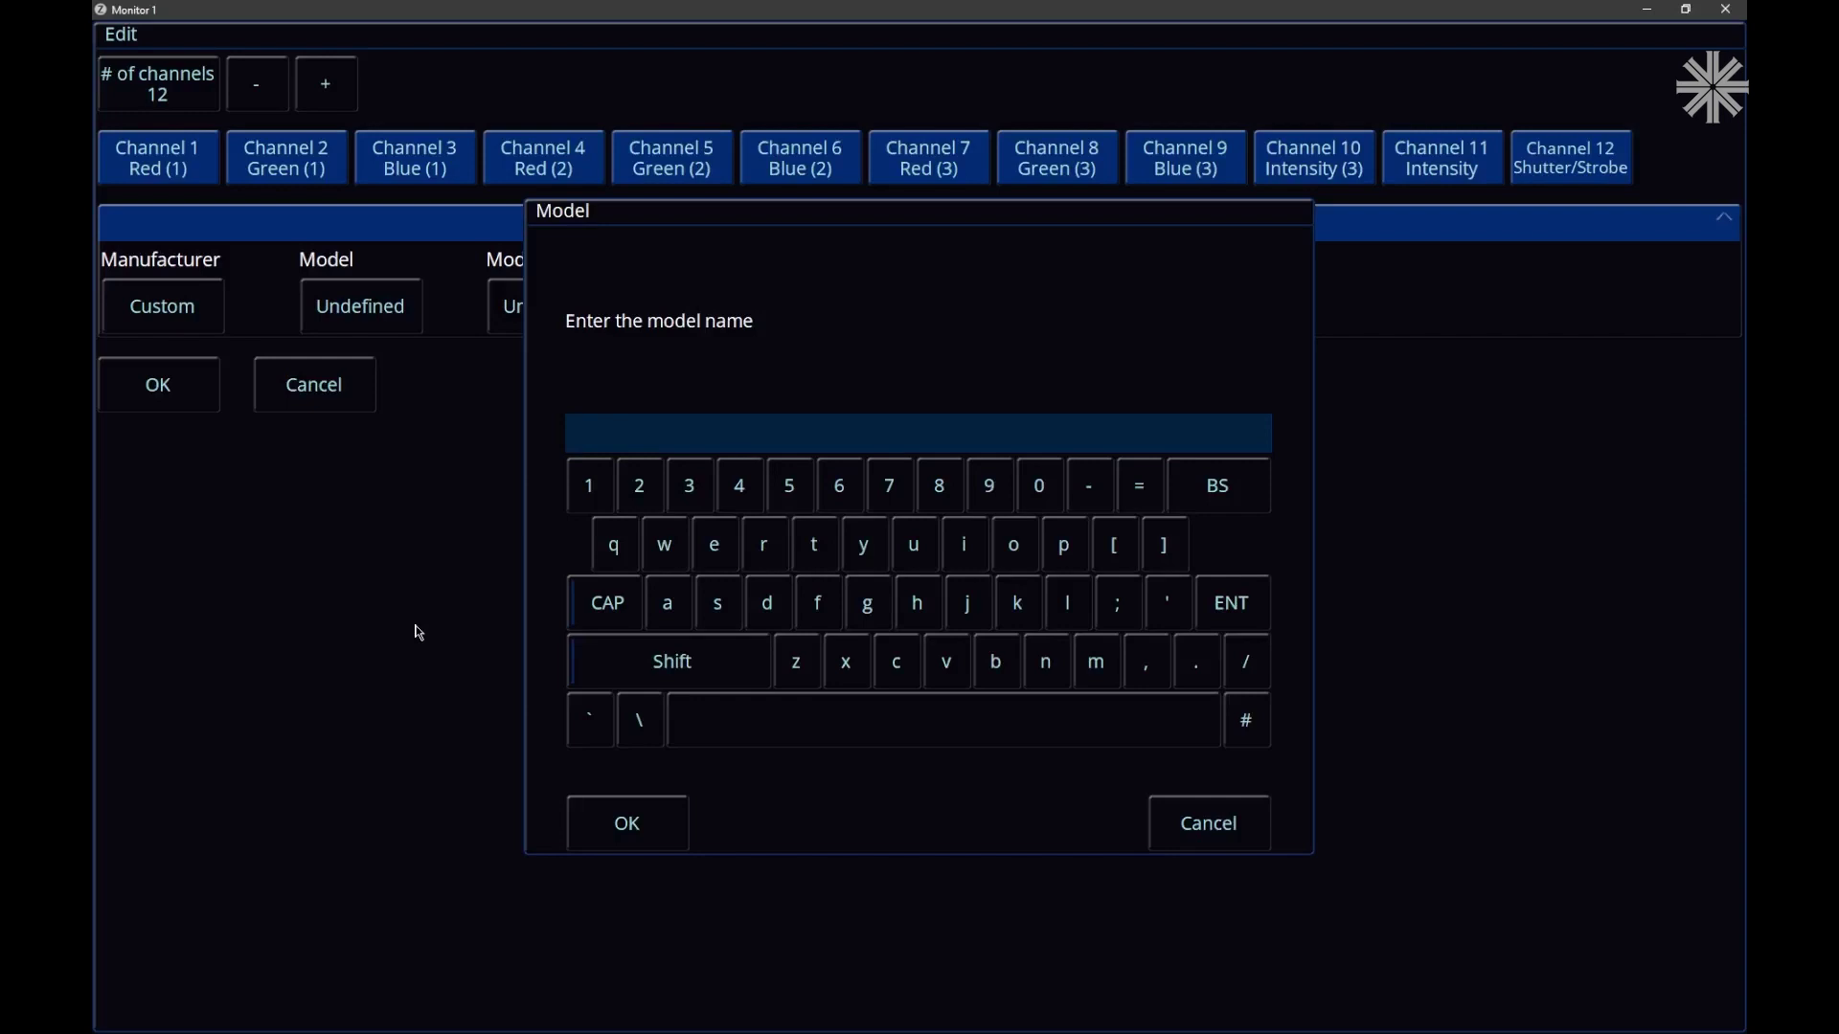
Step: Enter model name Multicell and mode 12Ch, then save the custom fixture
{"action": "type", "text": "Multicell"}
{"action": "key", "text": "Return"}
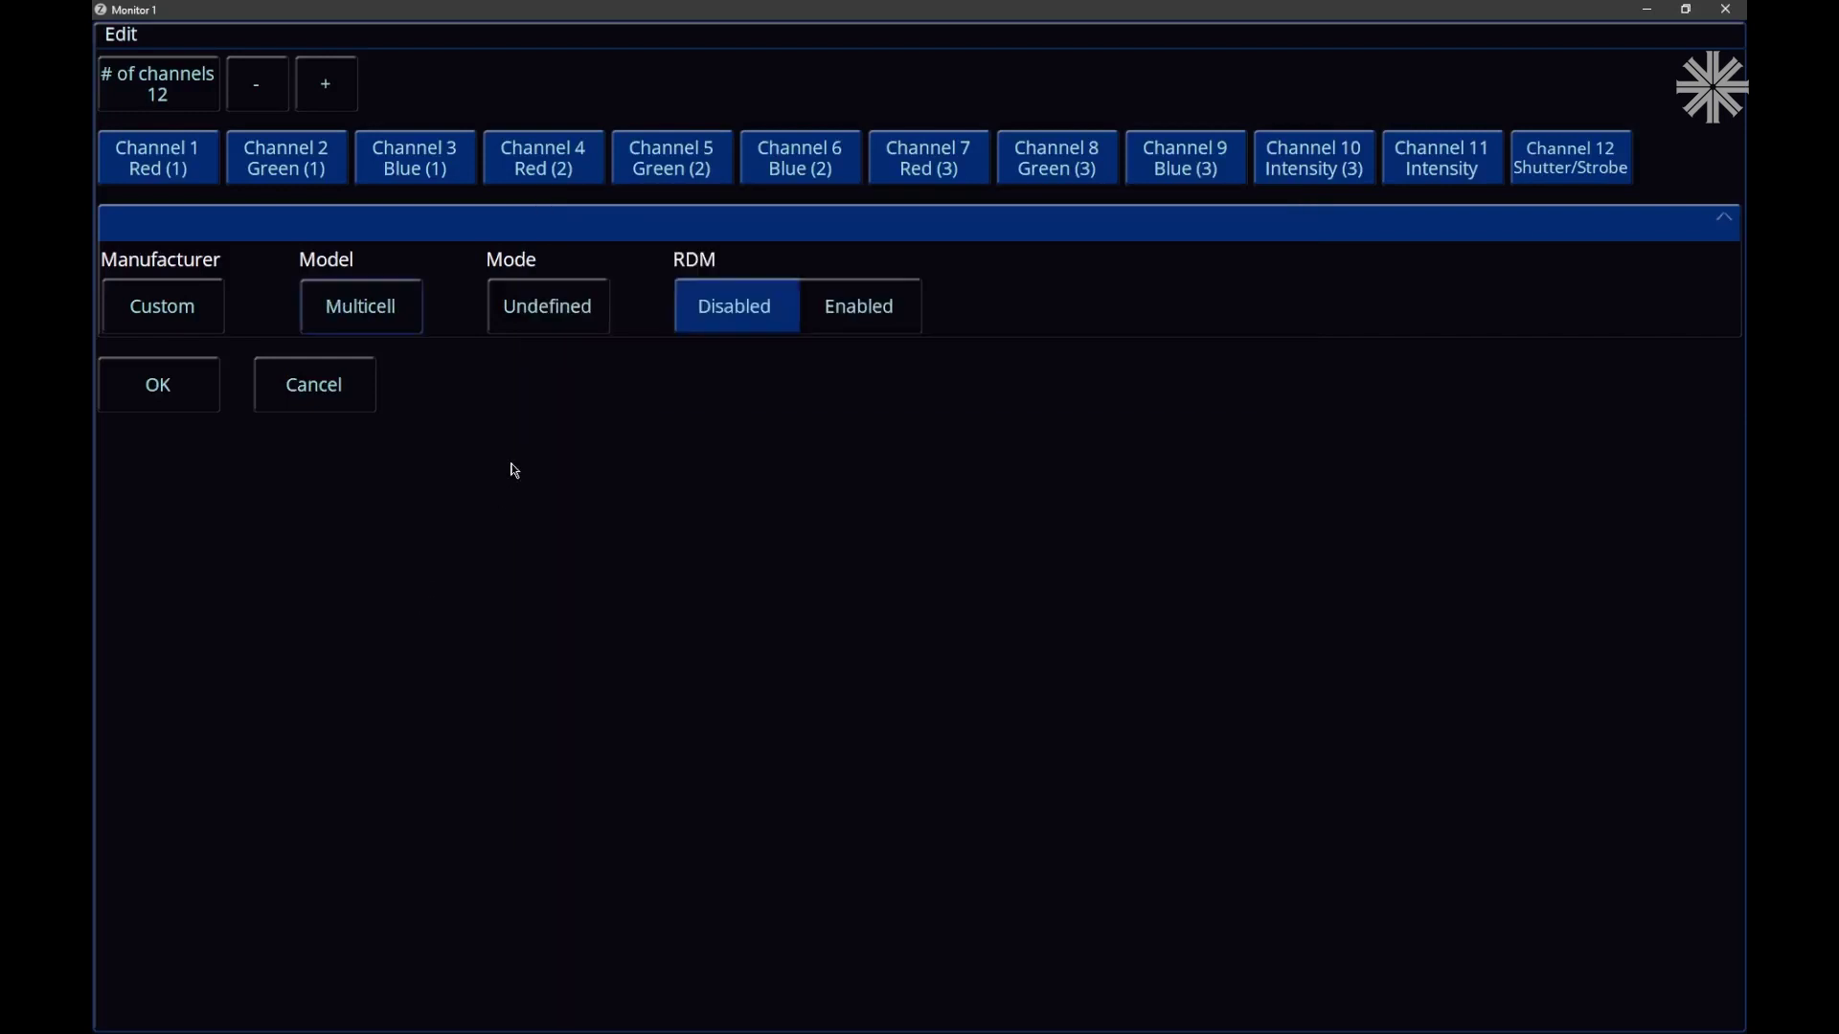
{"action": "left_click", "coordinate": [554, 321]}
{"action": "type", "text": "12Ch"}
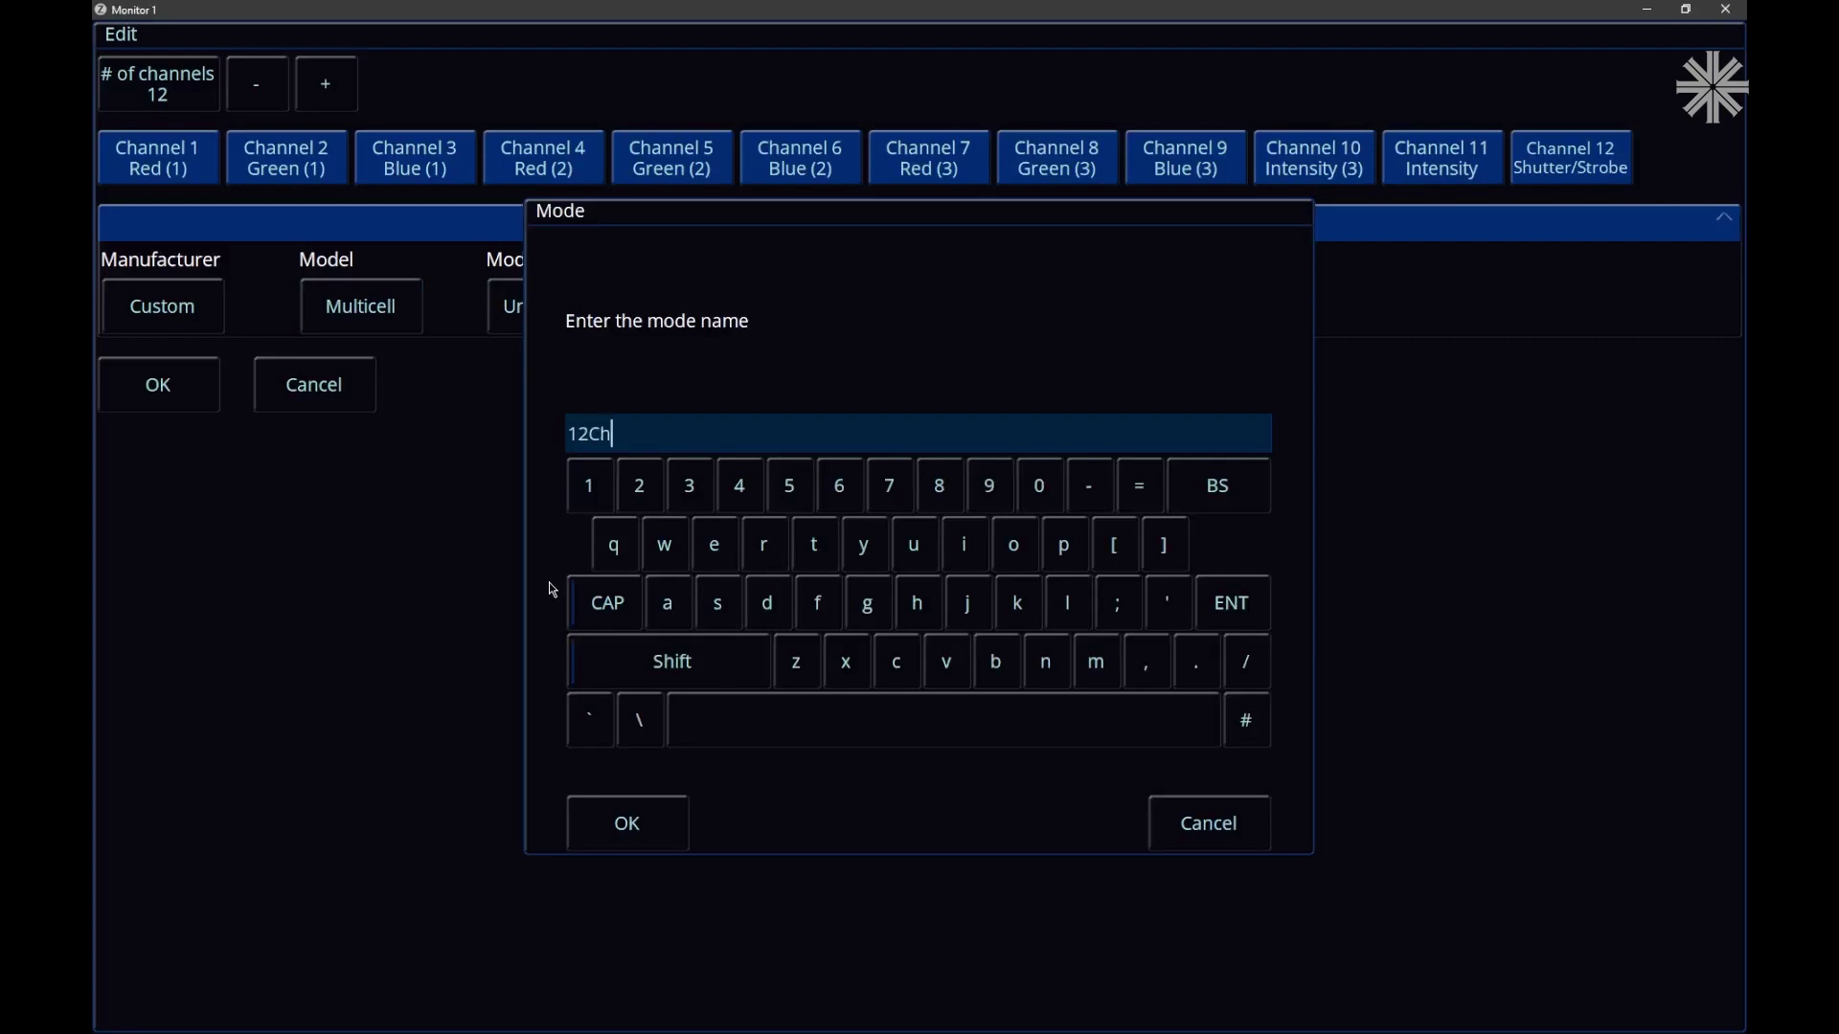
{"action": "key", "text": "Return"}
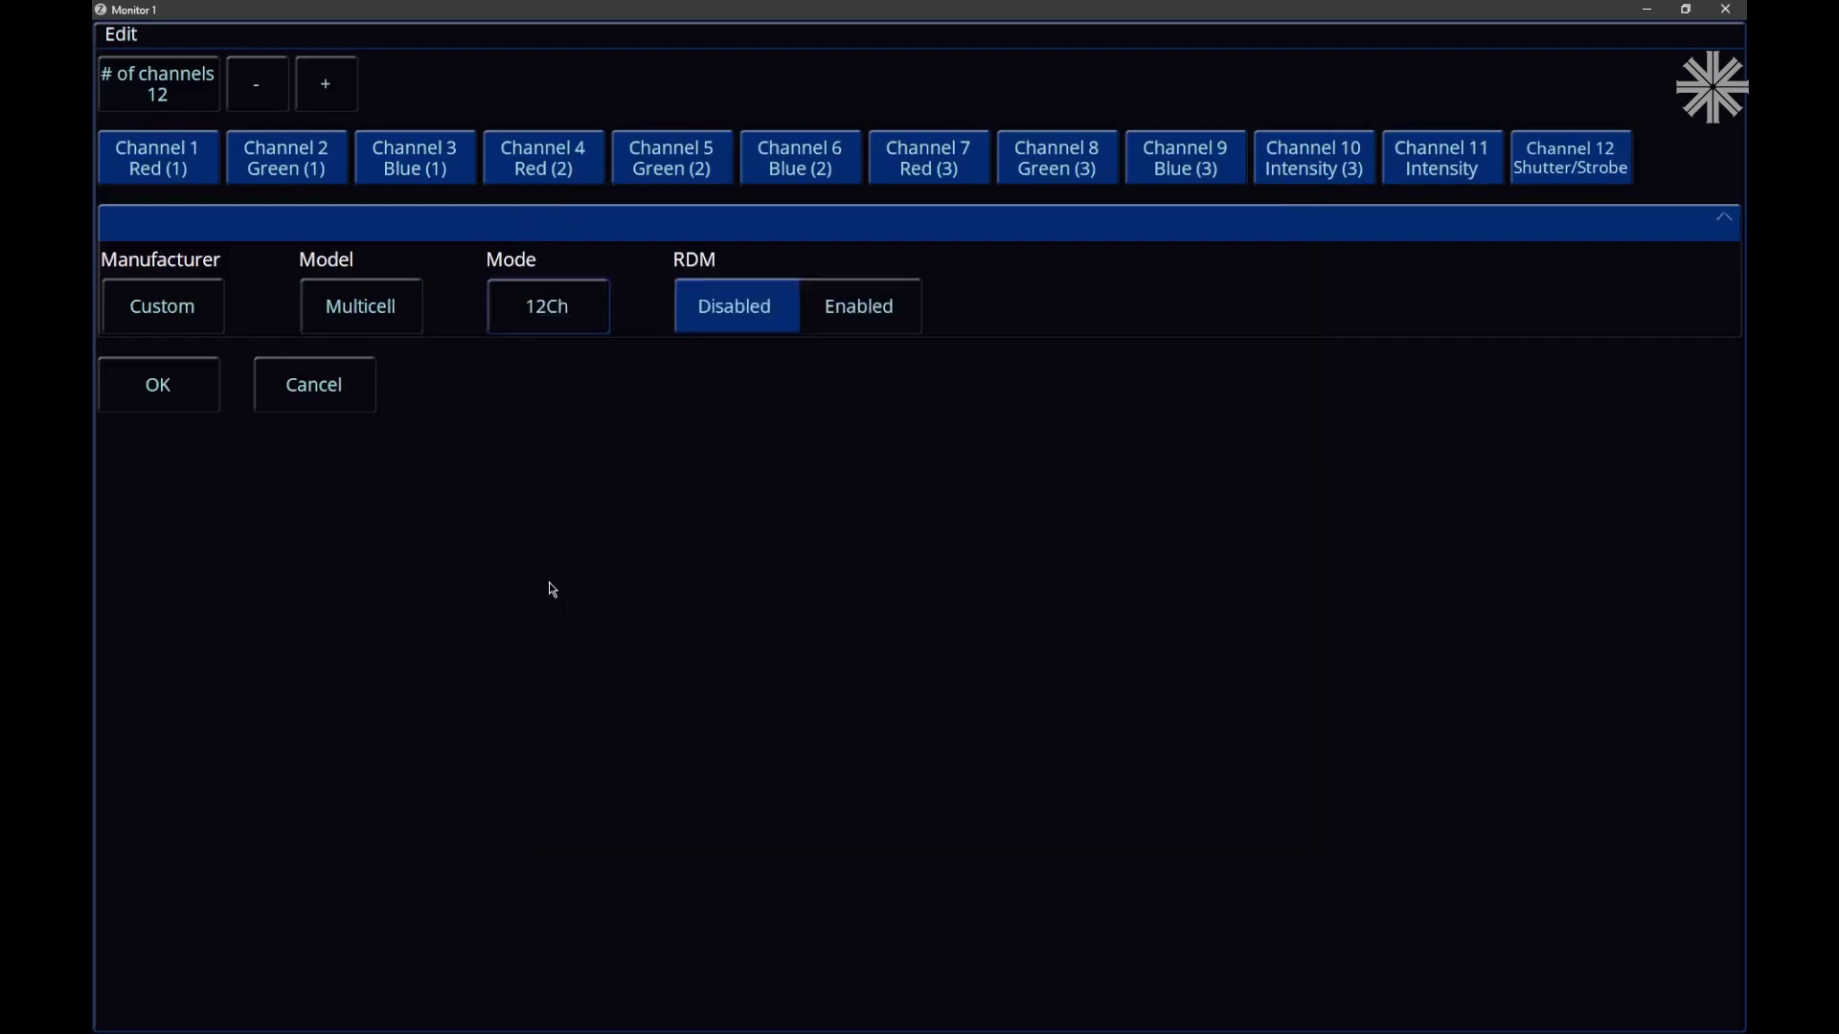
{"action": "left_click", "coordinate": [195, 392]}
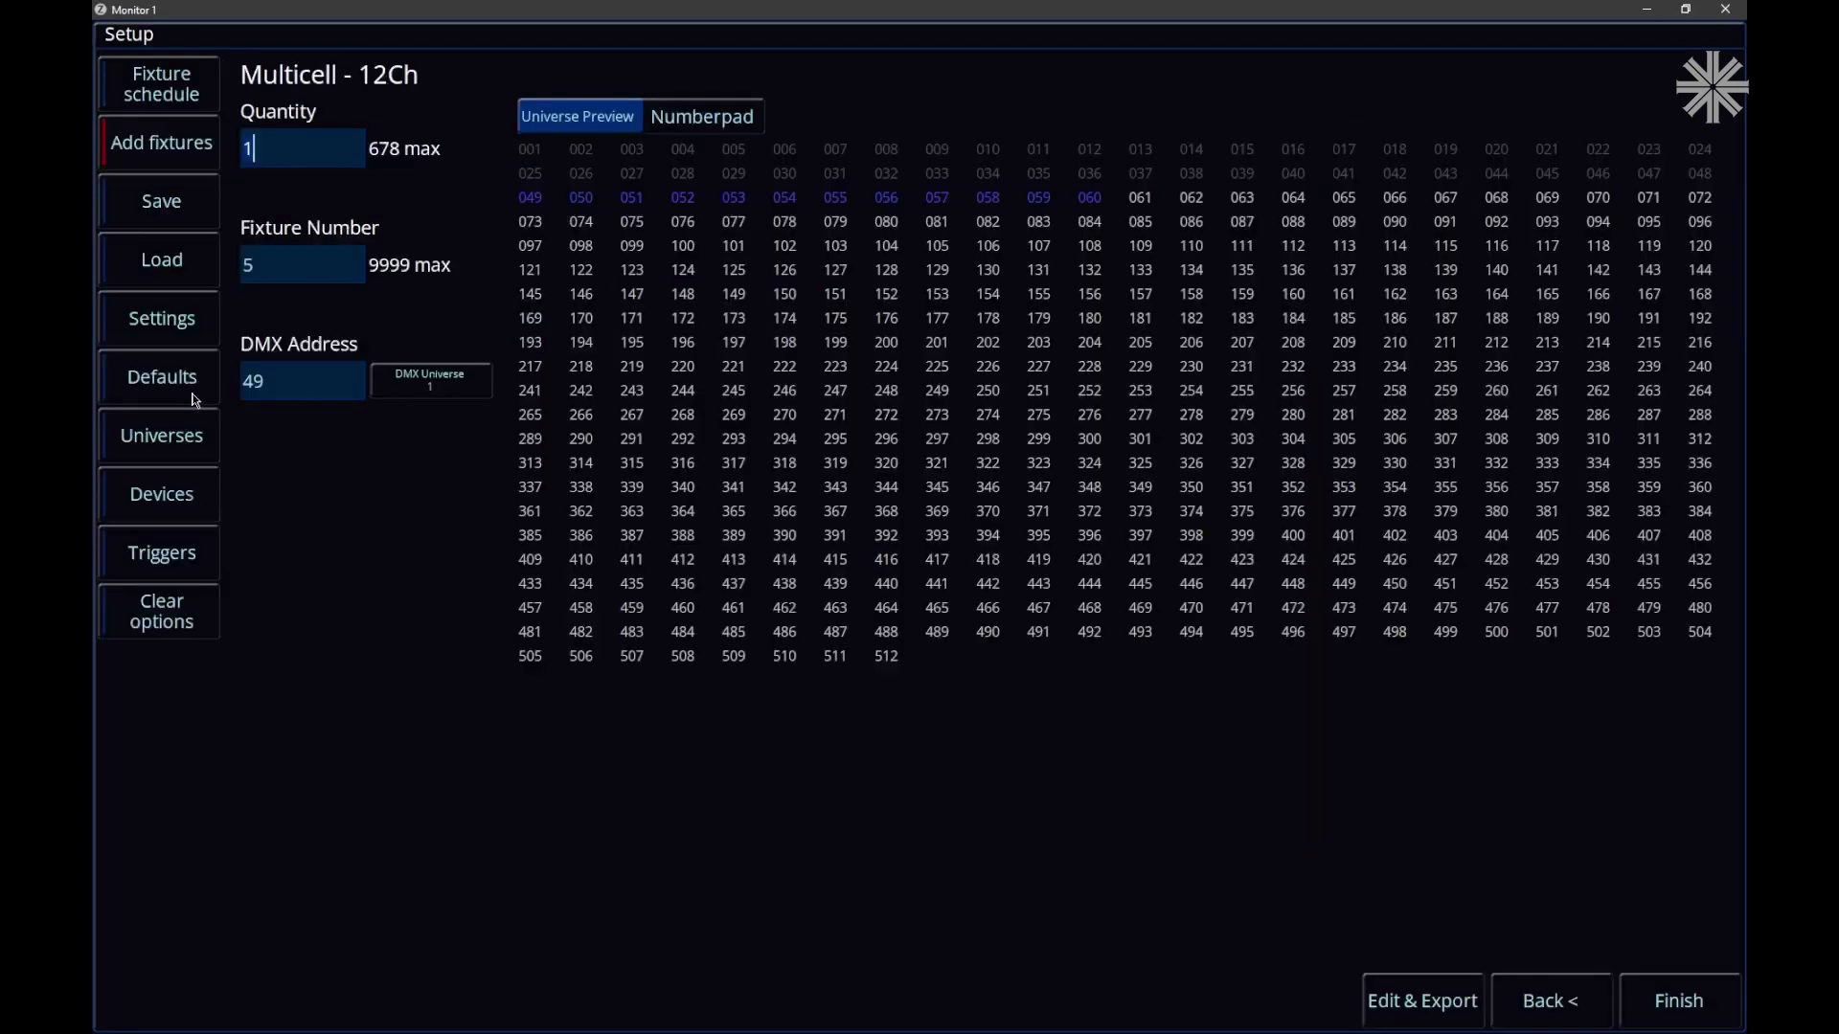
Step: Patch the Multicell at DMX address 49 and test all its cells with 5.,
{"action": "left_click", "coordinate": [1716, 1008]}
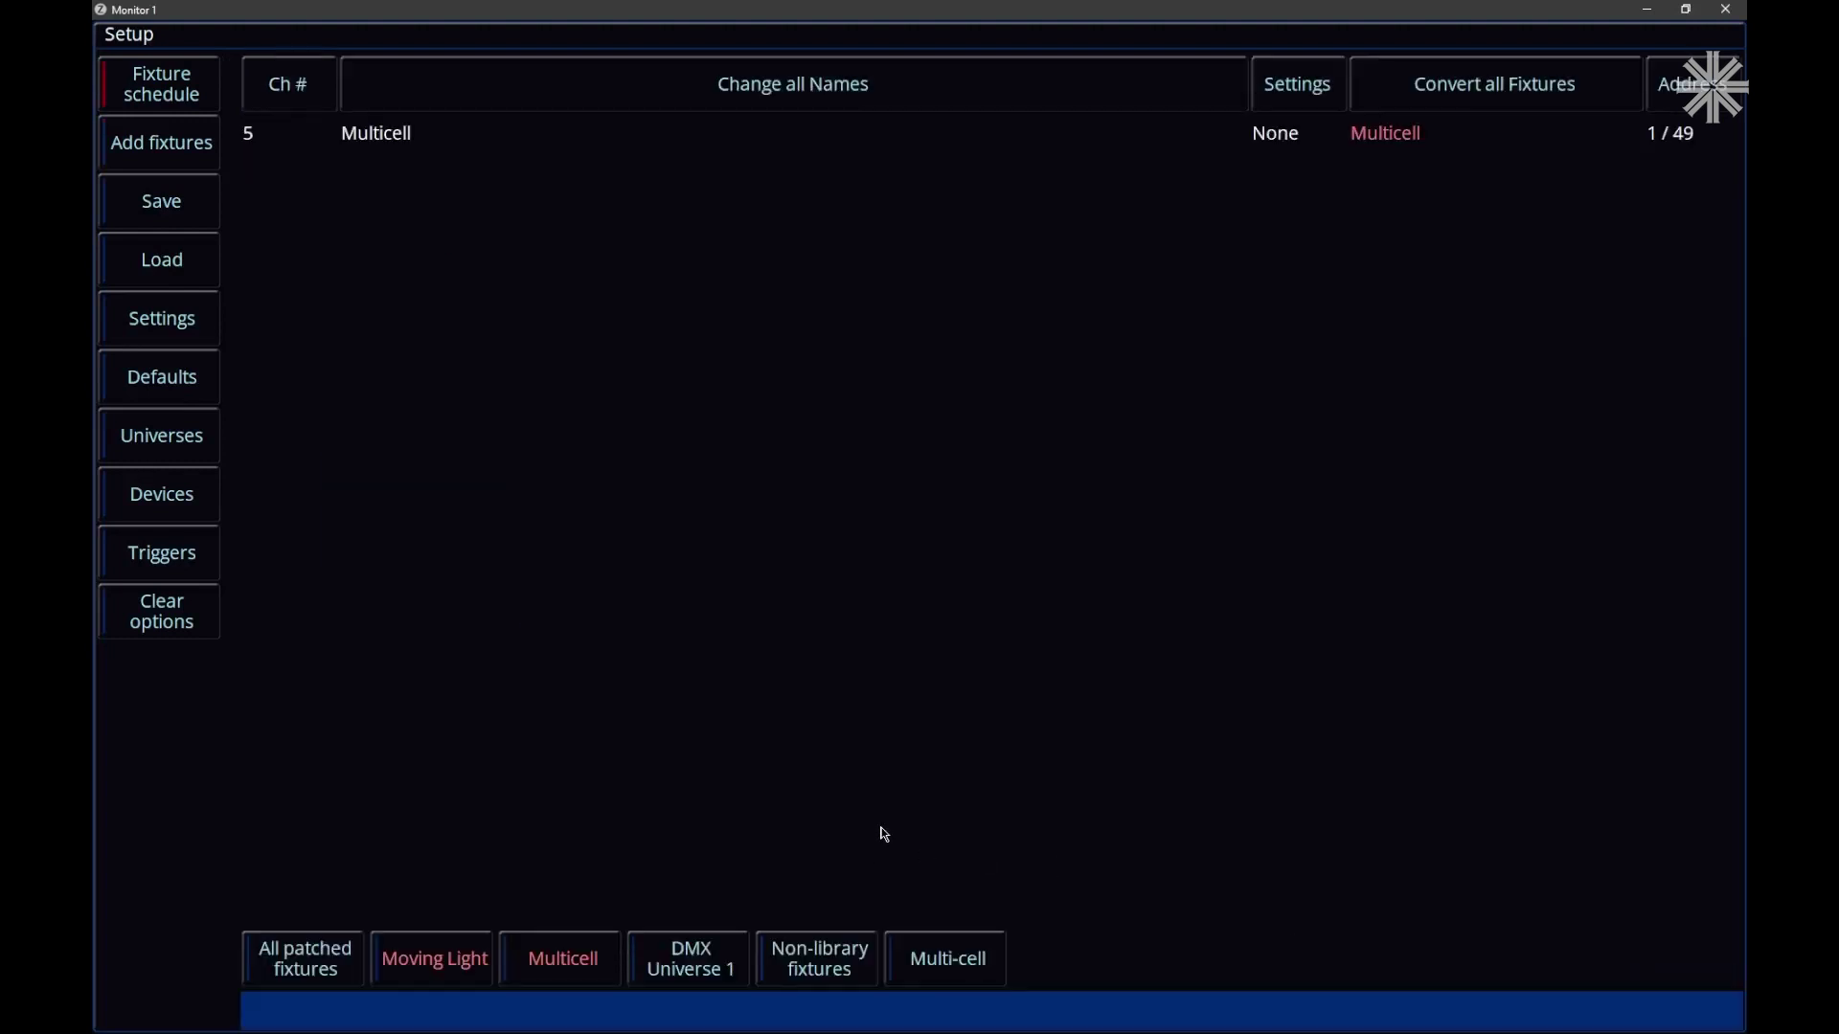
{"action": "key", "text": "Escape"}
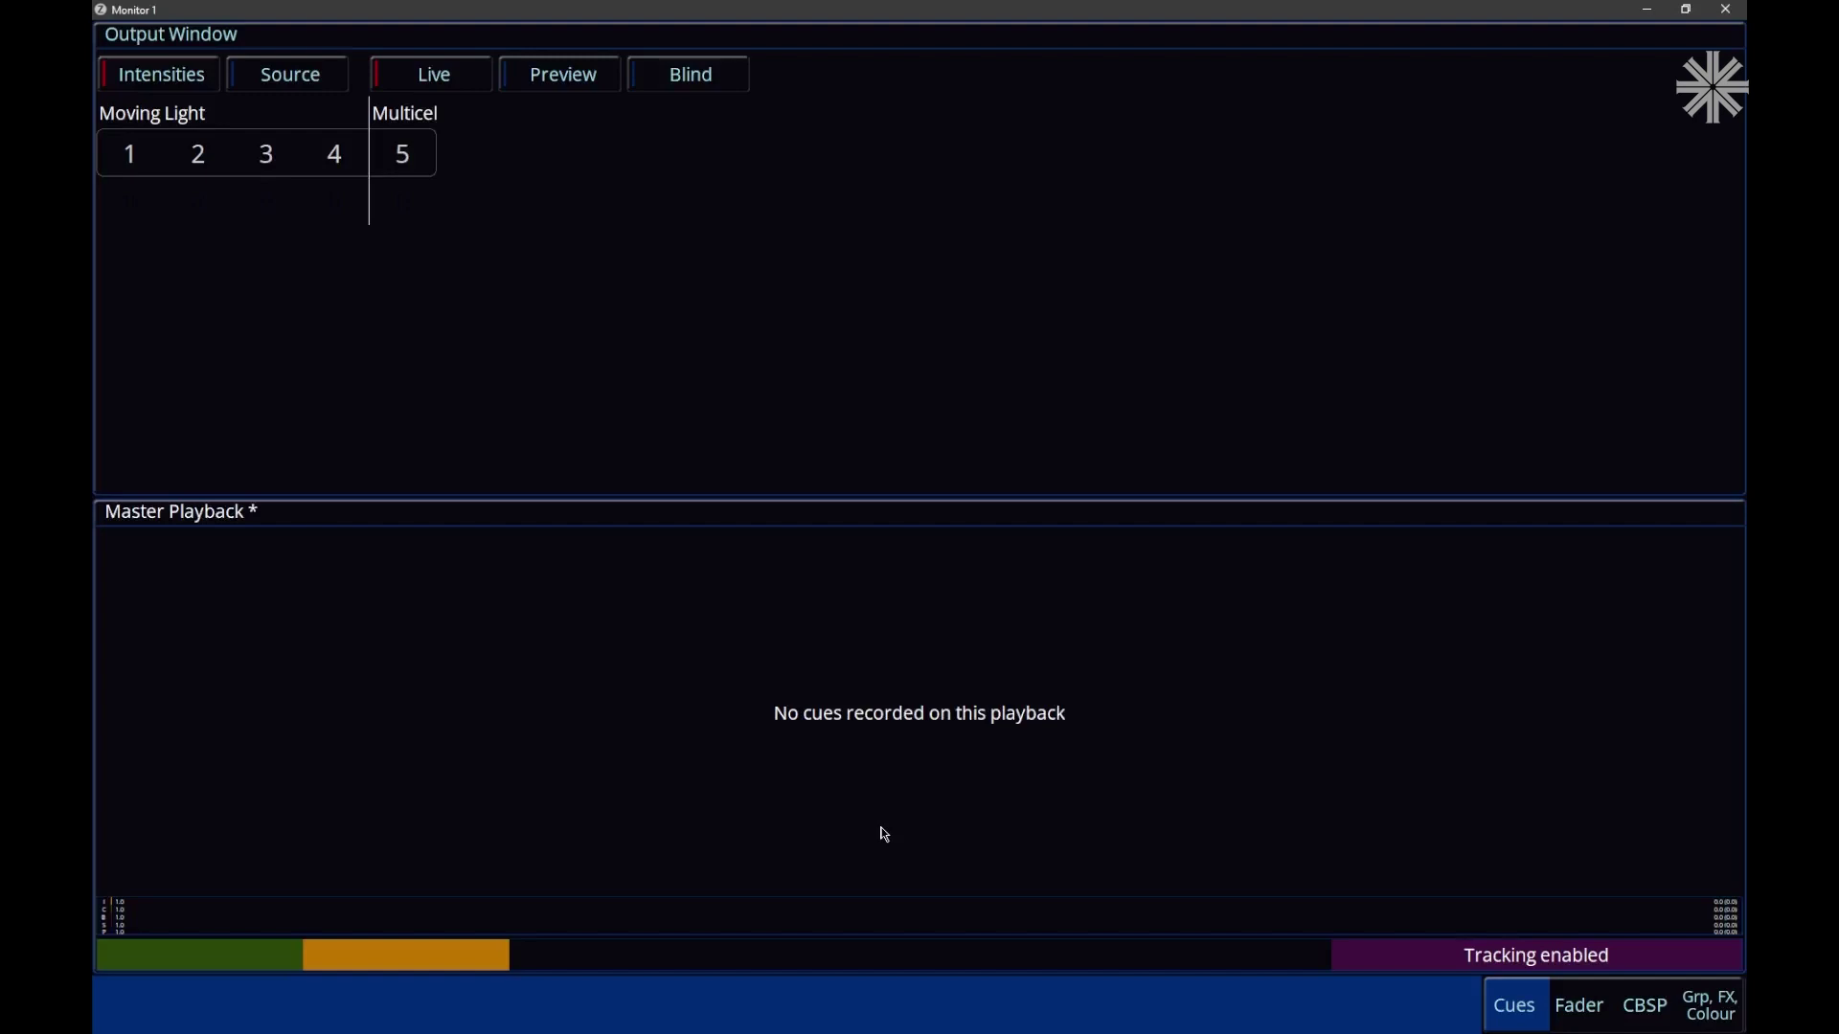
{"action": "type", "text": "5.,"}
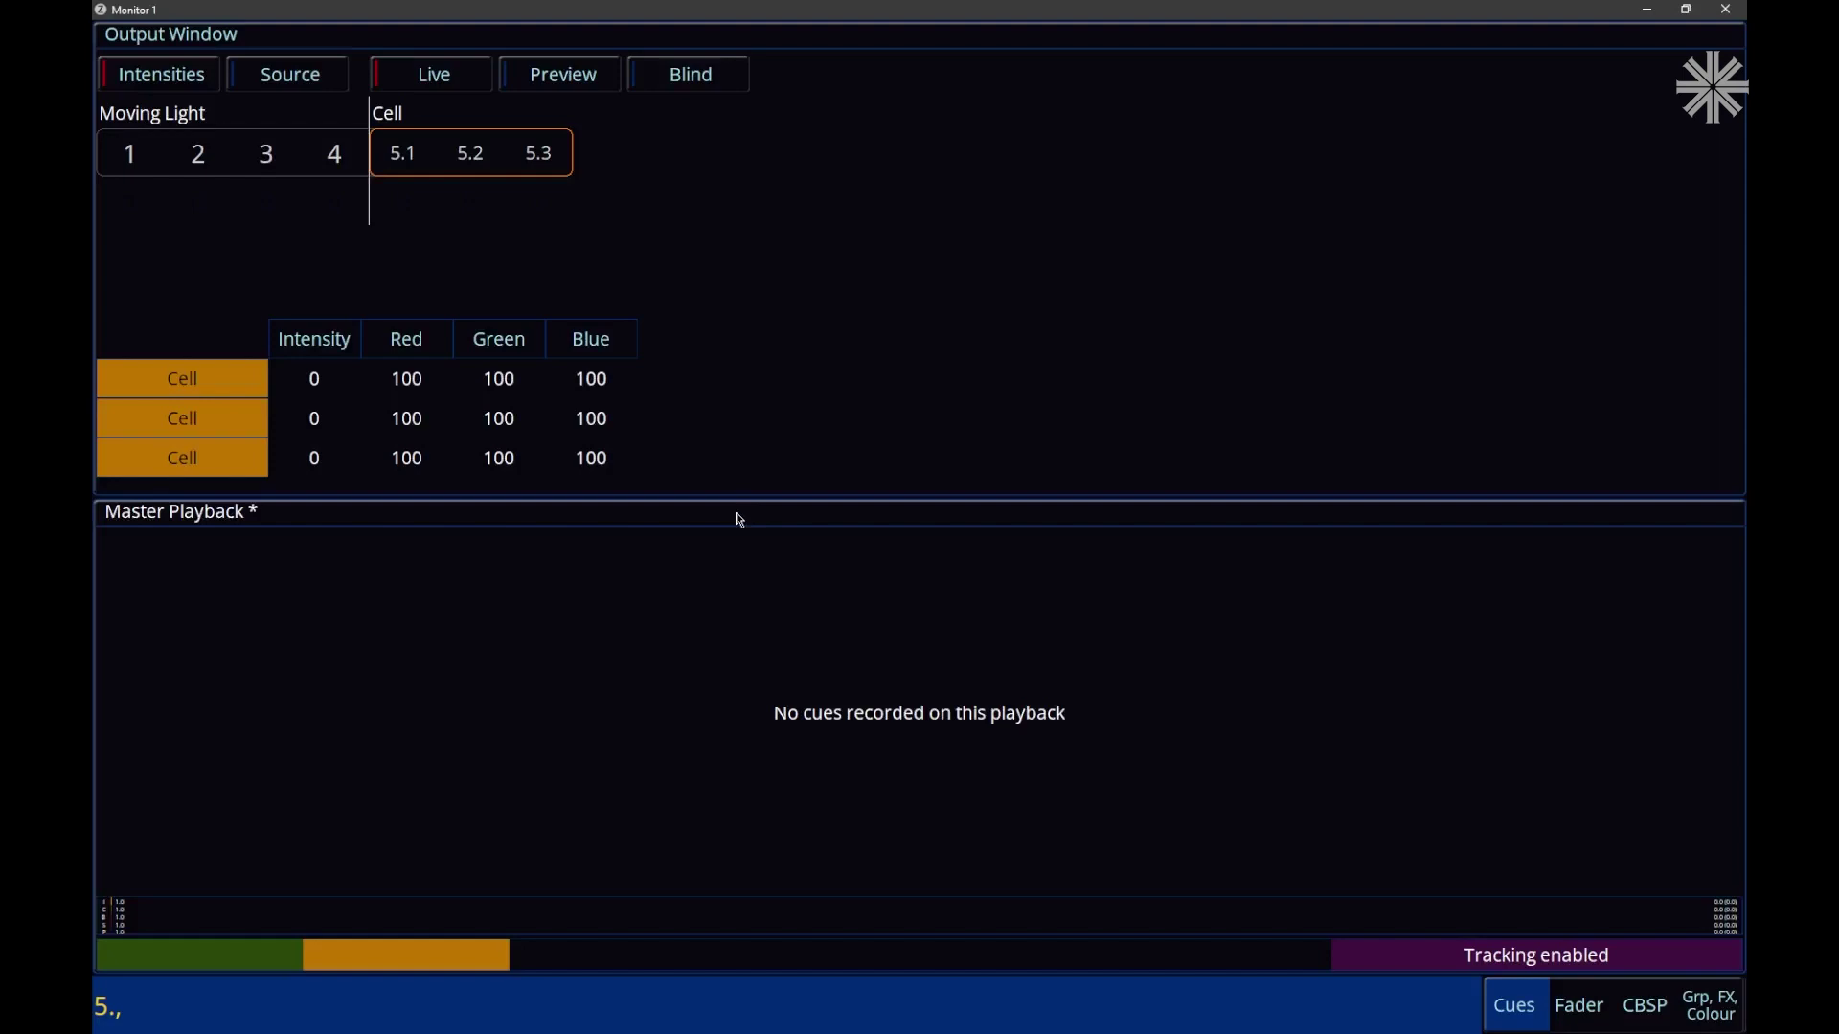
{"action": "key", "text": "Escape"}
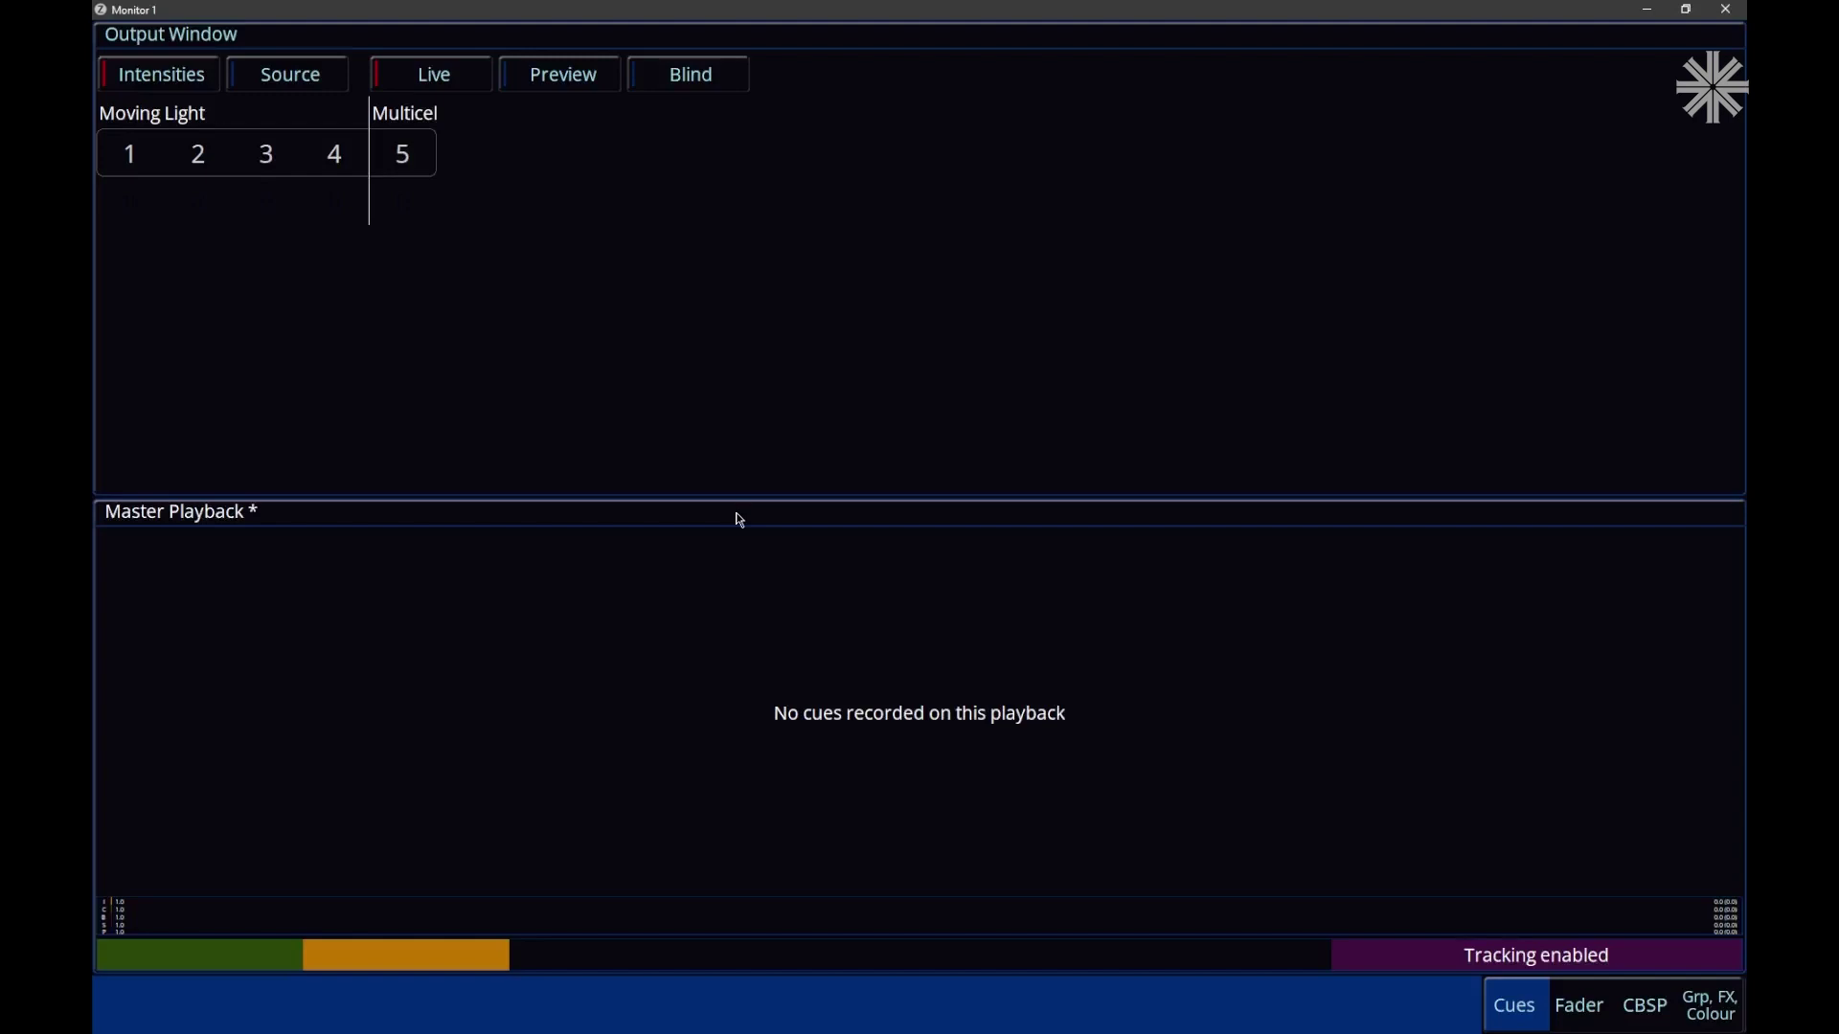
Step: Test cell 5.2 on its own, then bring up the fixture schedule
{"action": "type", "text": "5. 2, @ @,"}
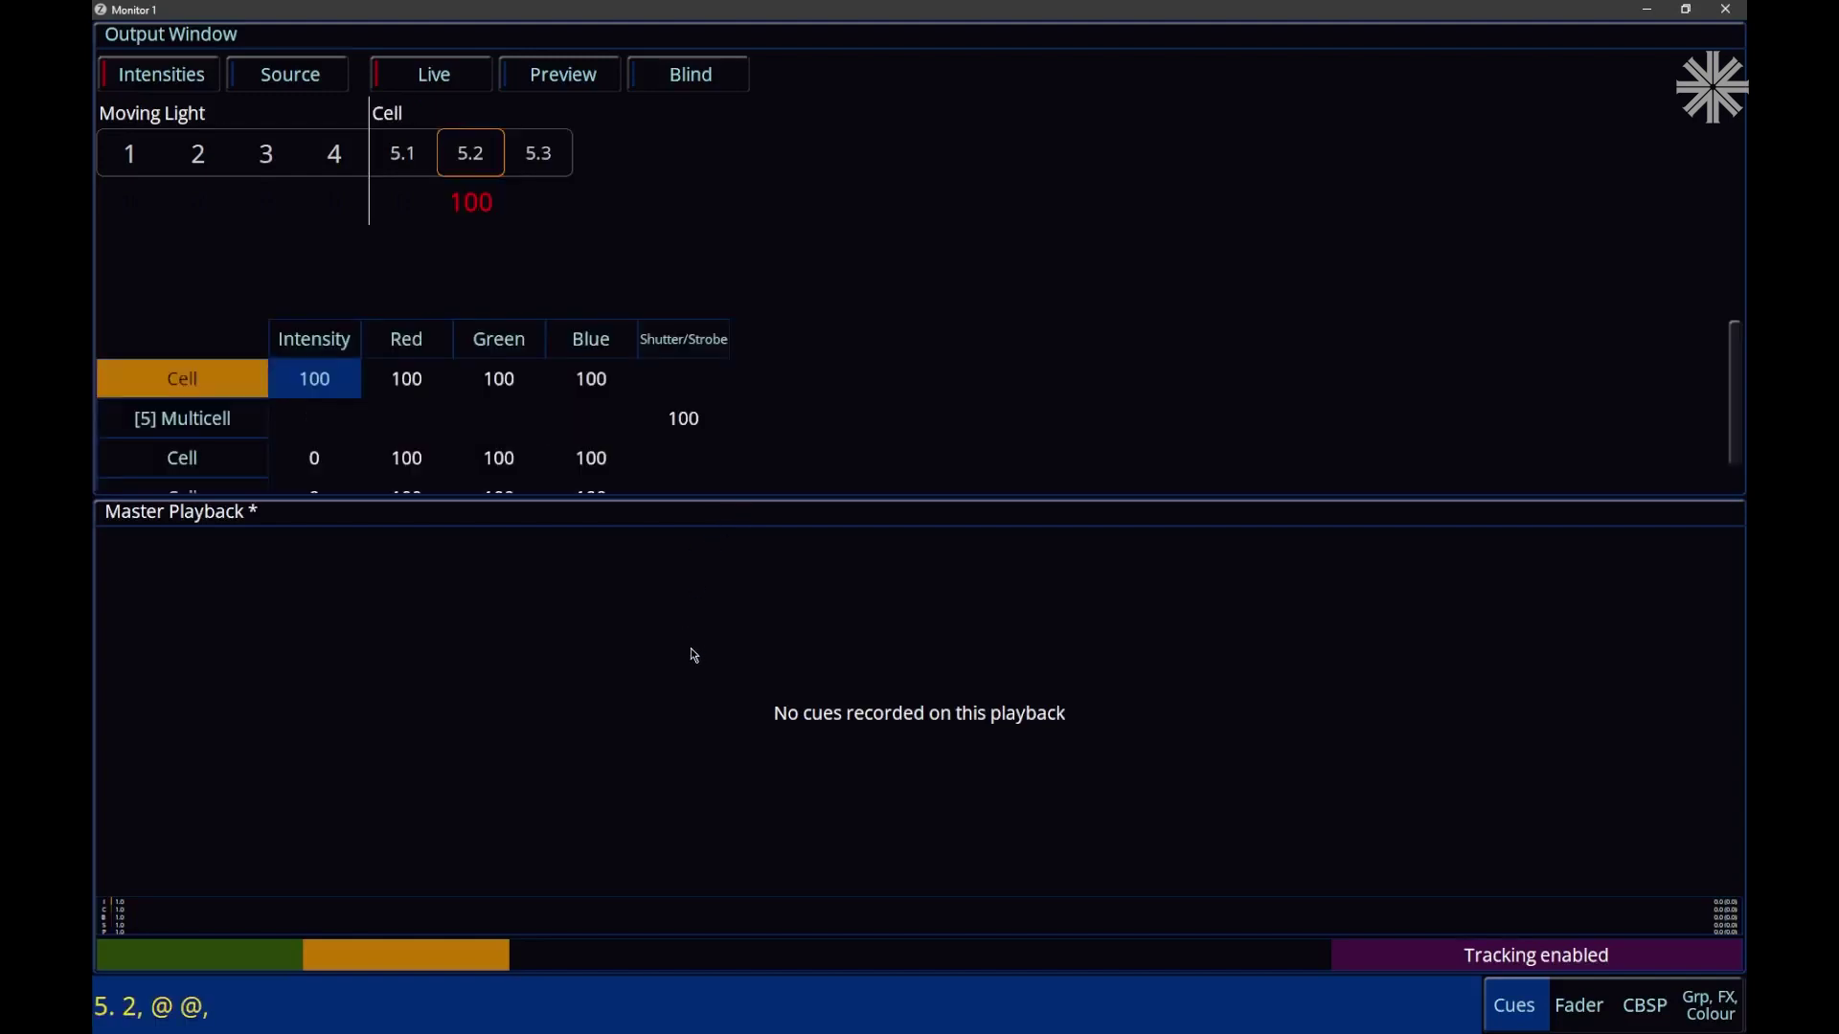
{"action": "key", "text": "Escape"}
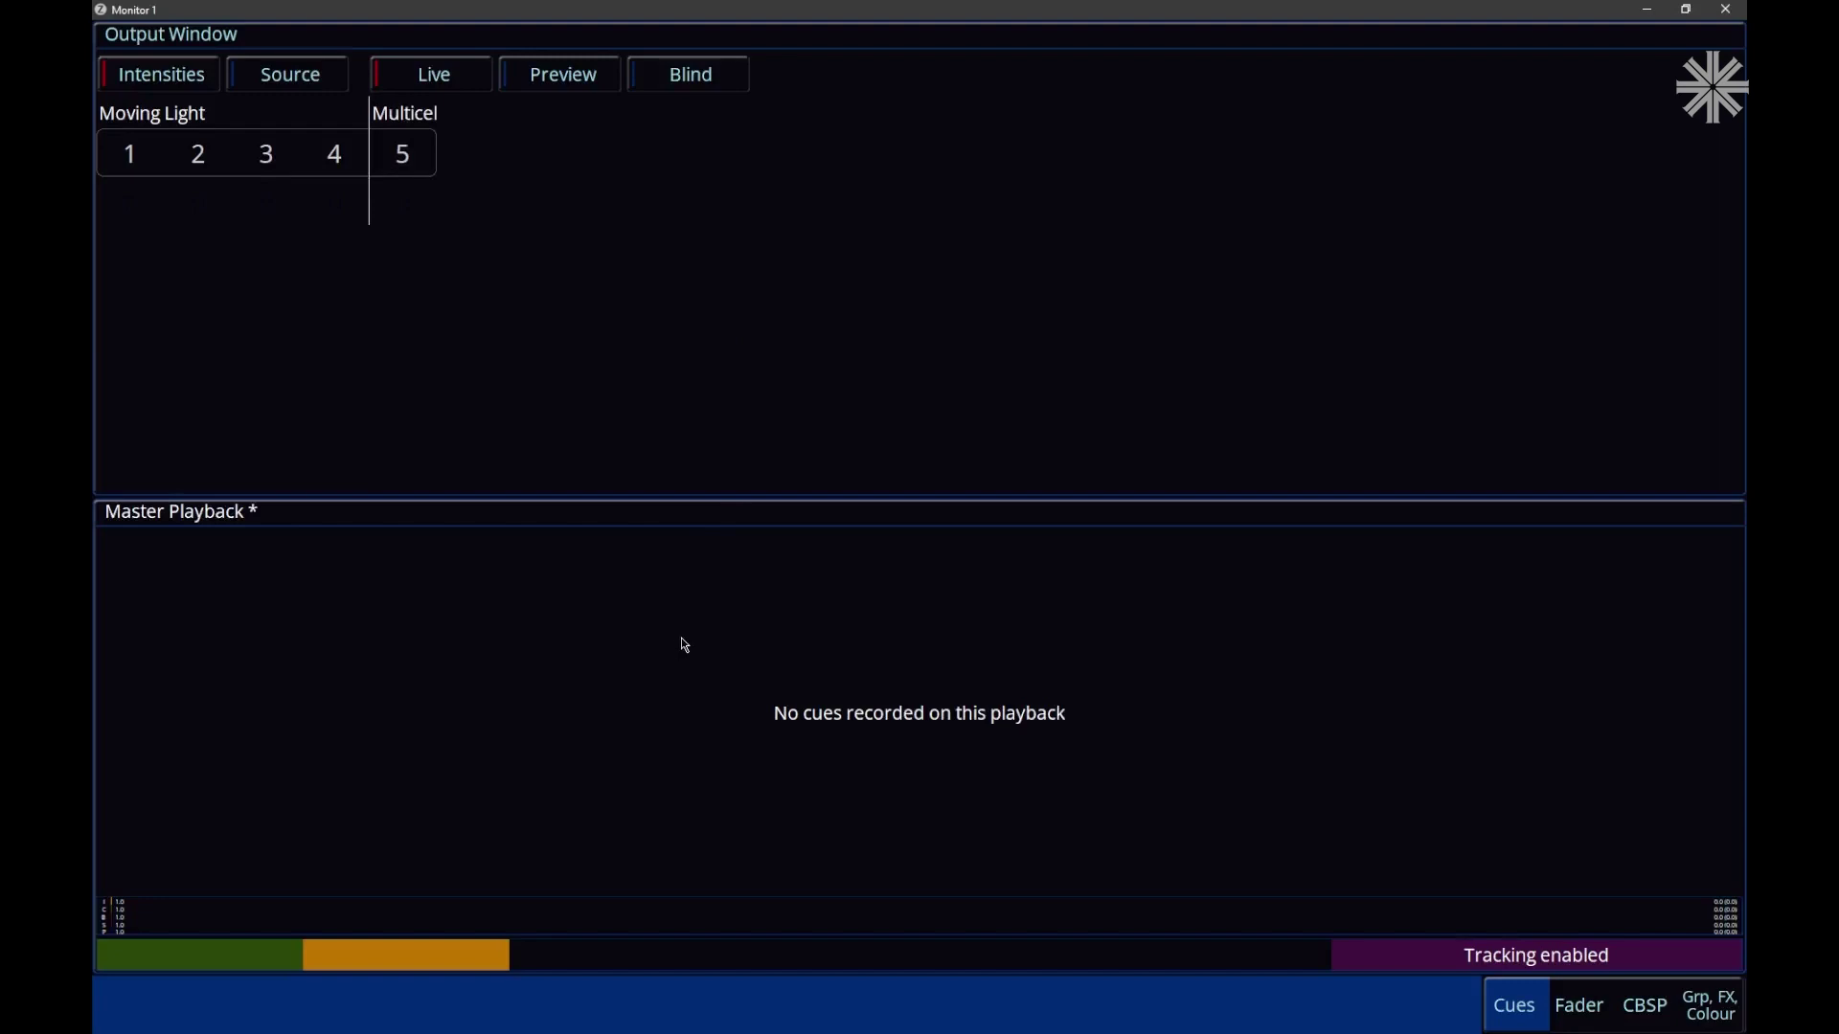
{"action": "key", "text": "ctrl+s"}
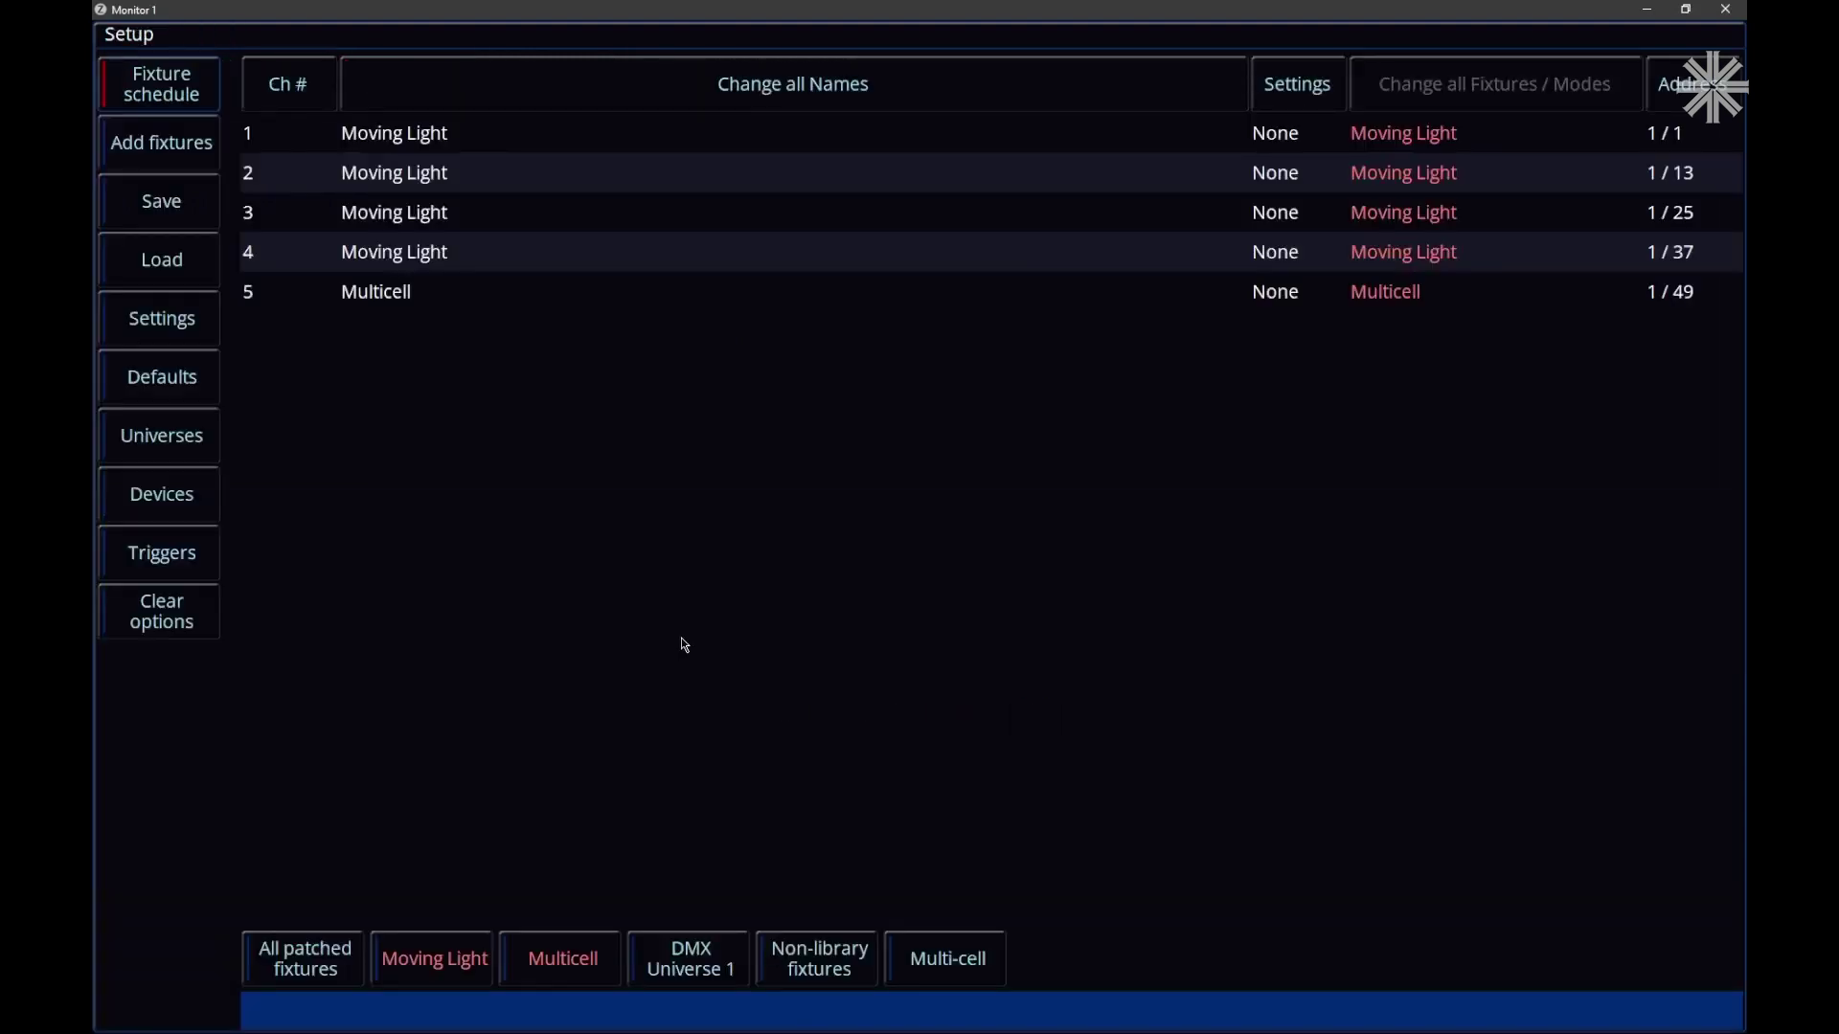
Step: Start a new custom fixture, switch RDM to Enabled, then cancel it
{"action": "left_click", "coordinate": [207, 159]}
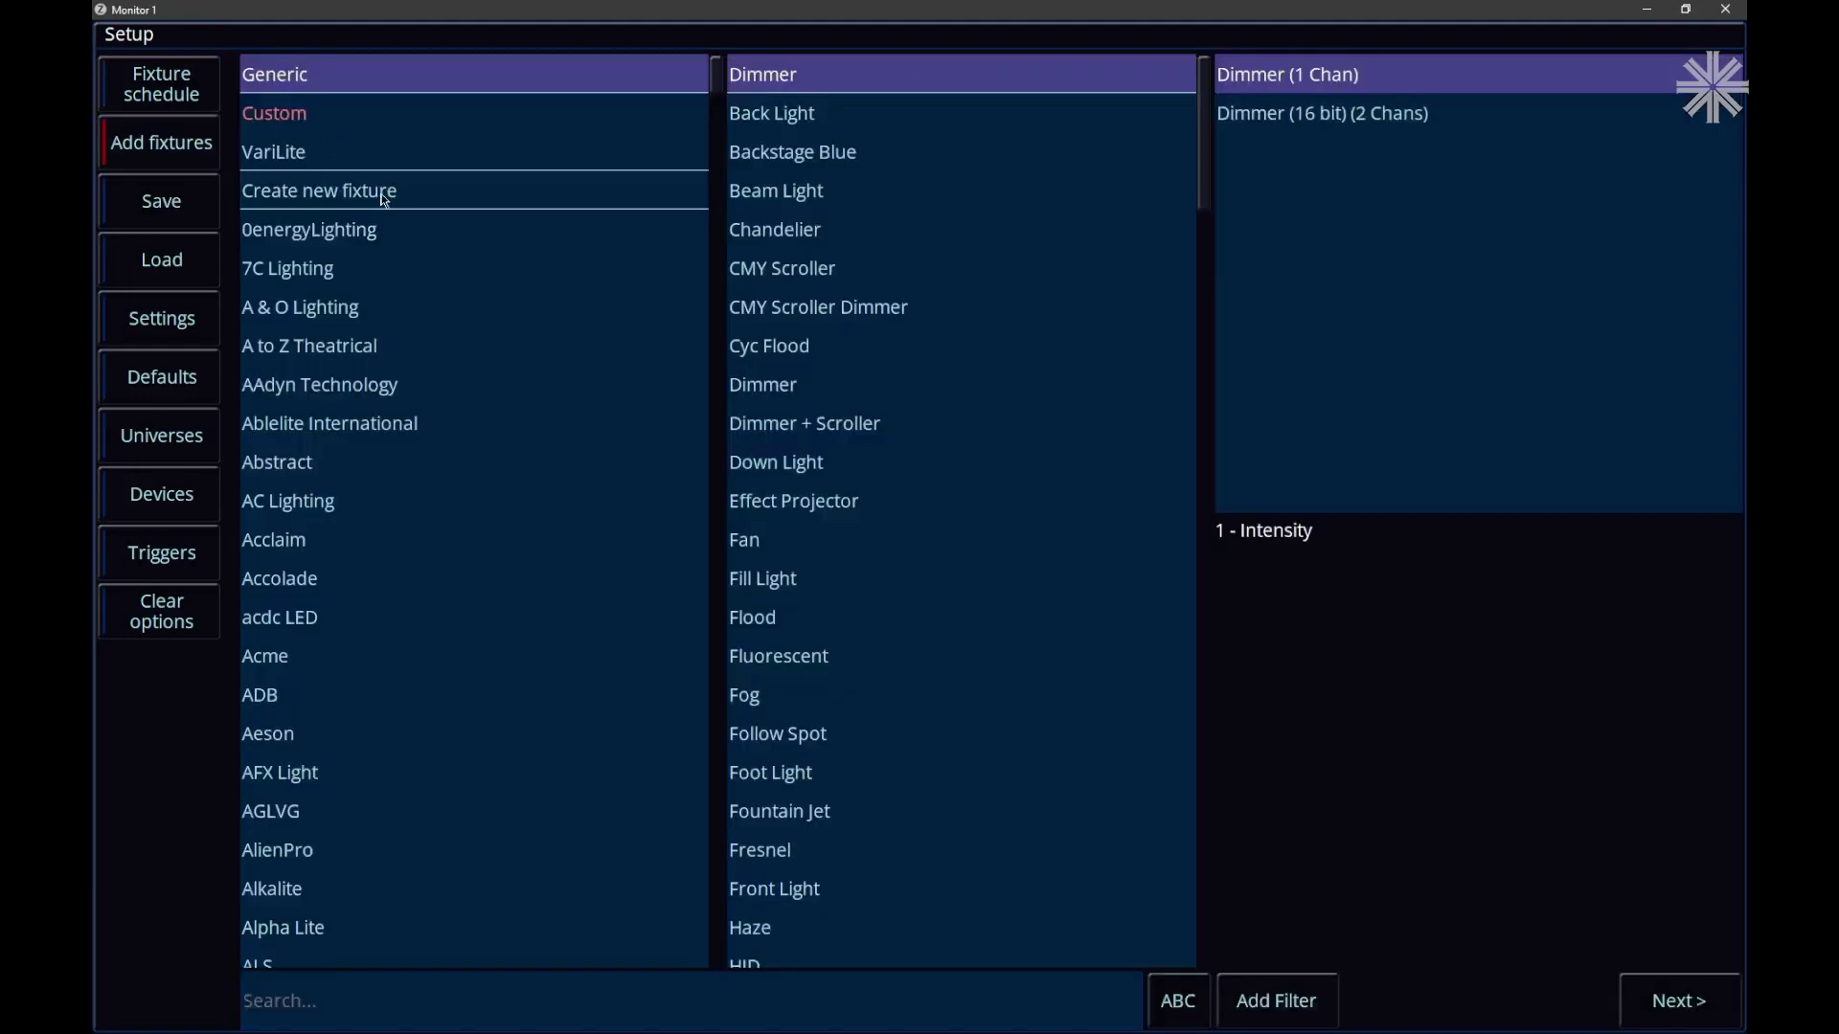
{"action": "left_click", "coordinate": [385, 200]}
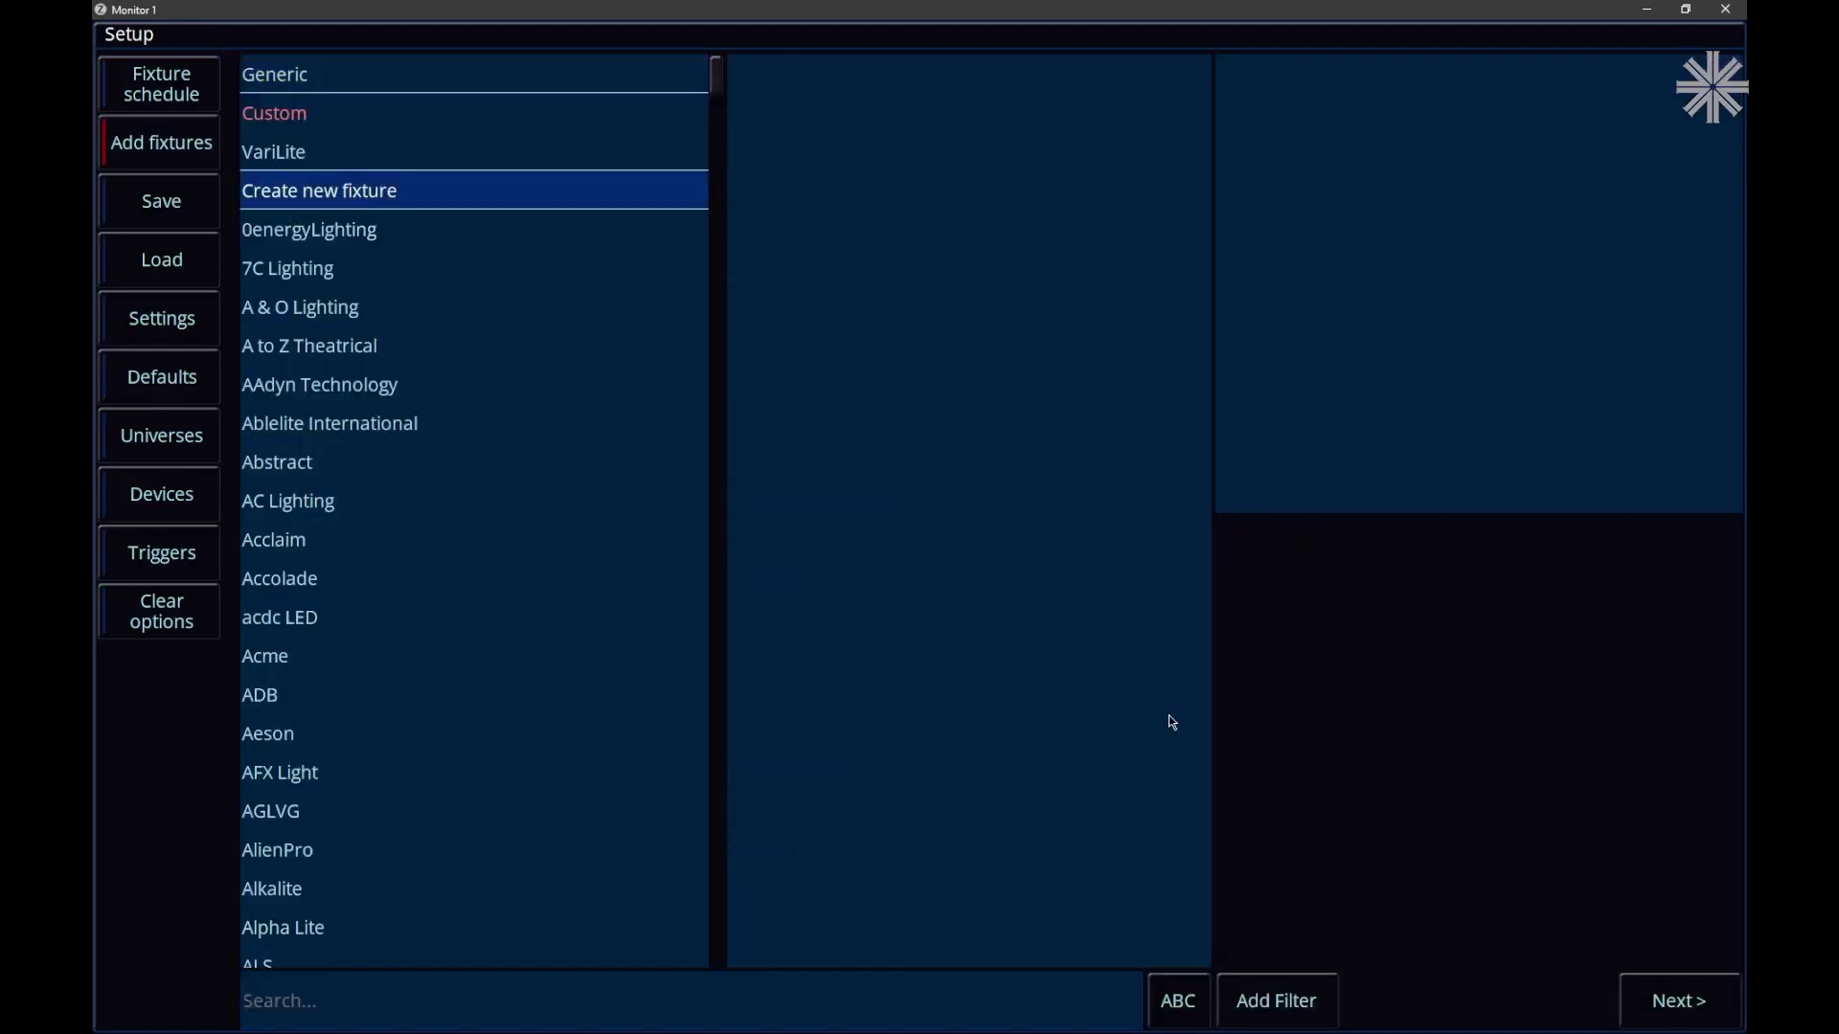
{"action": "left_click", "coordinate": [1696, 1009]}
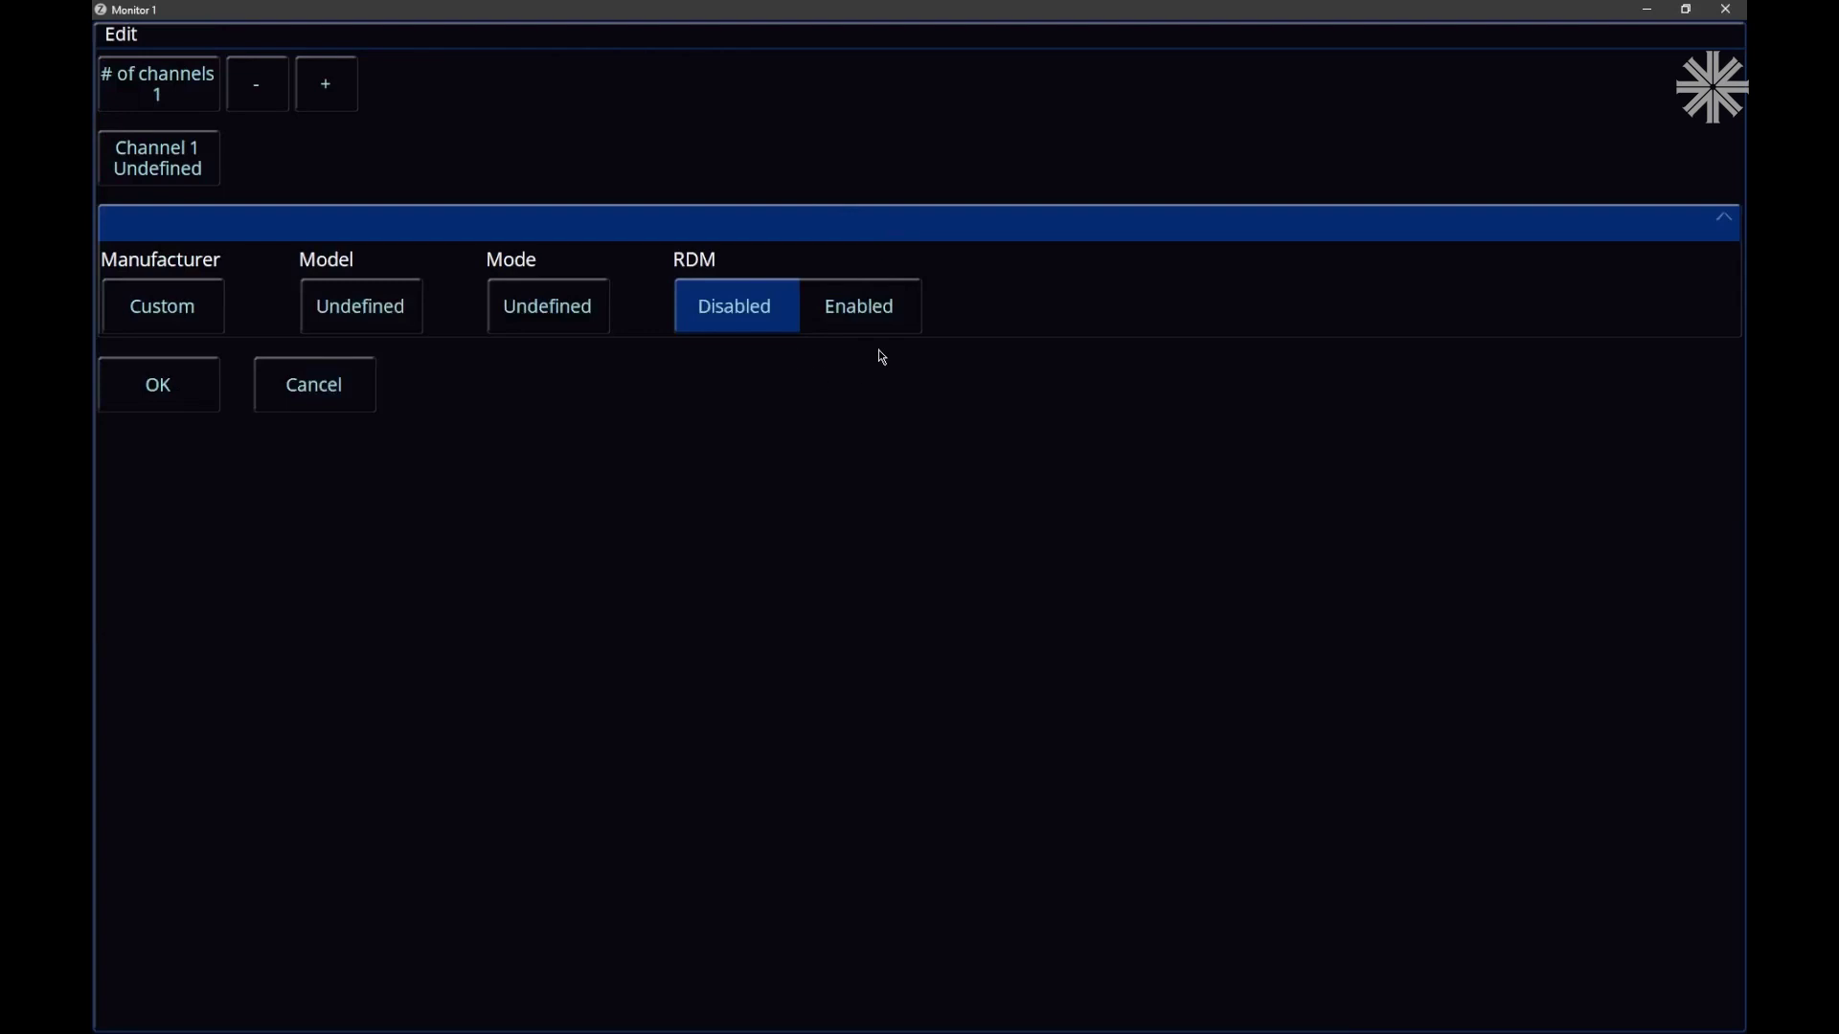
{"action": "left_click", "coordinate": [862, 309]}
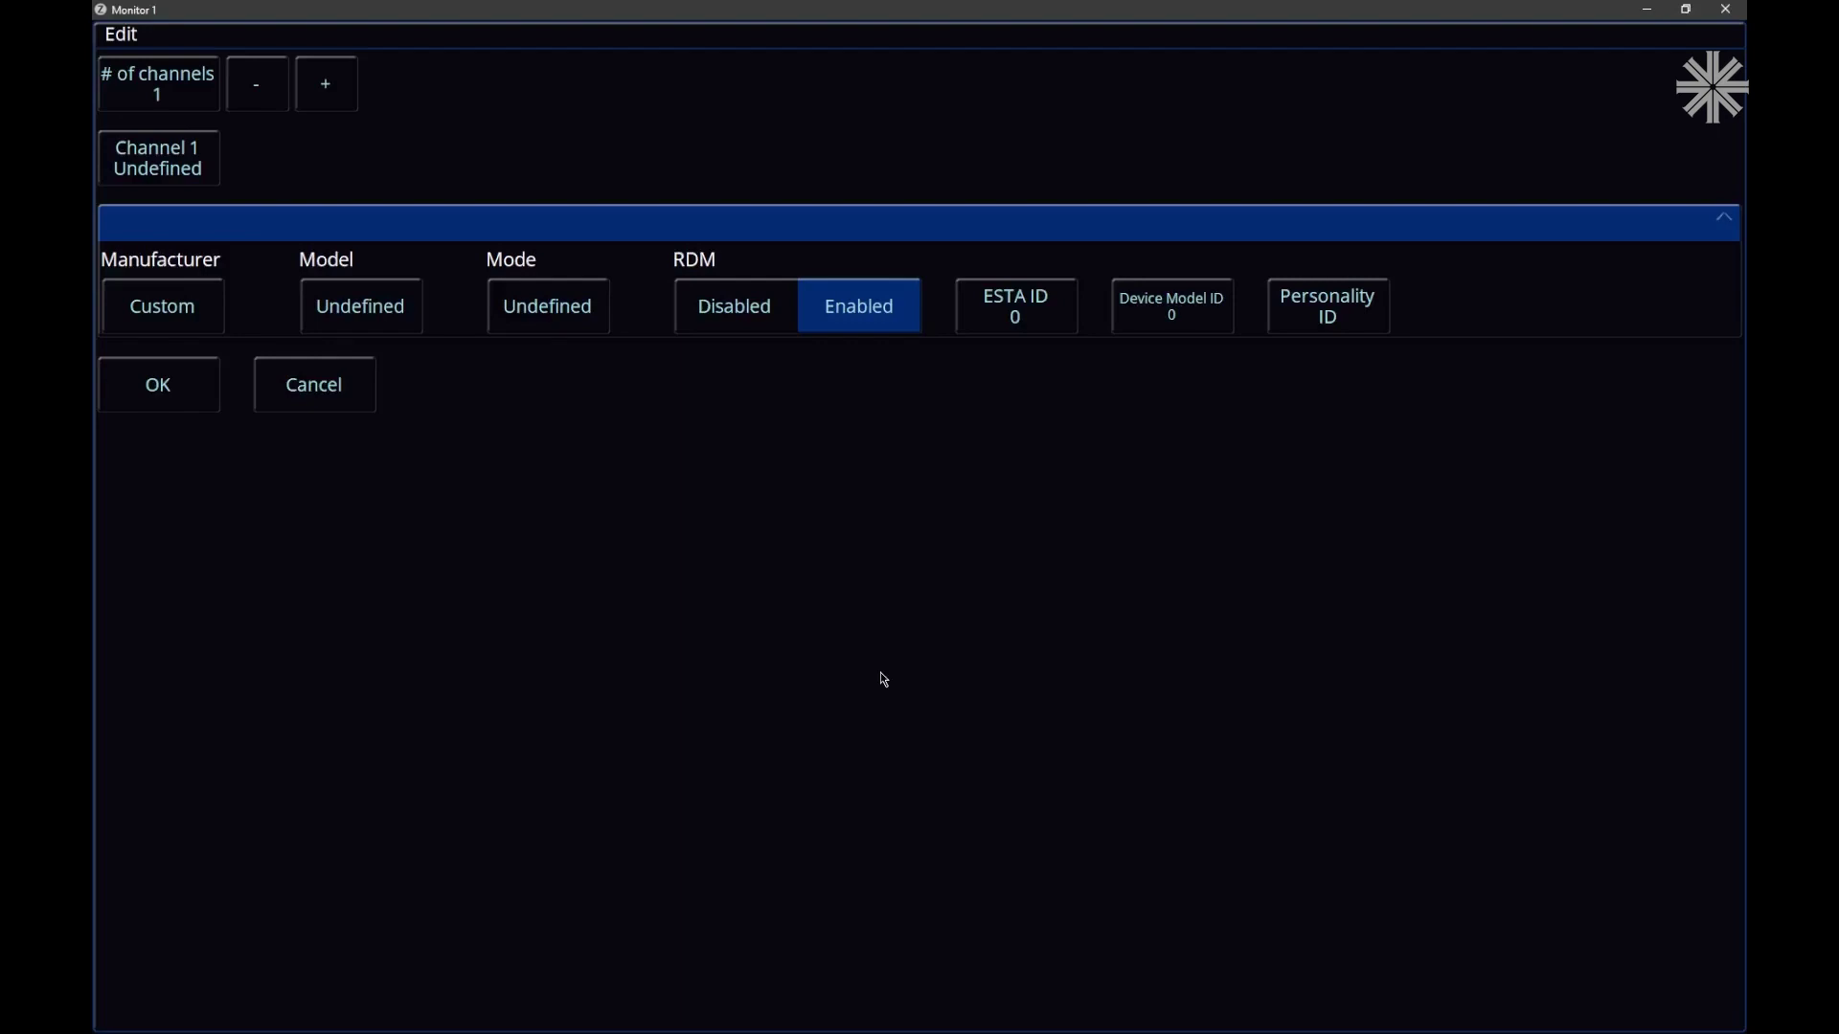
{"action": "left_click", "coordinate": [282, 397]}
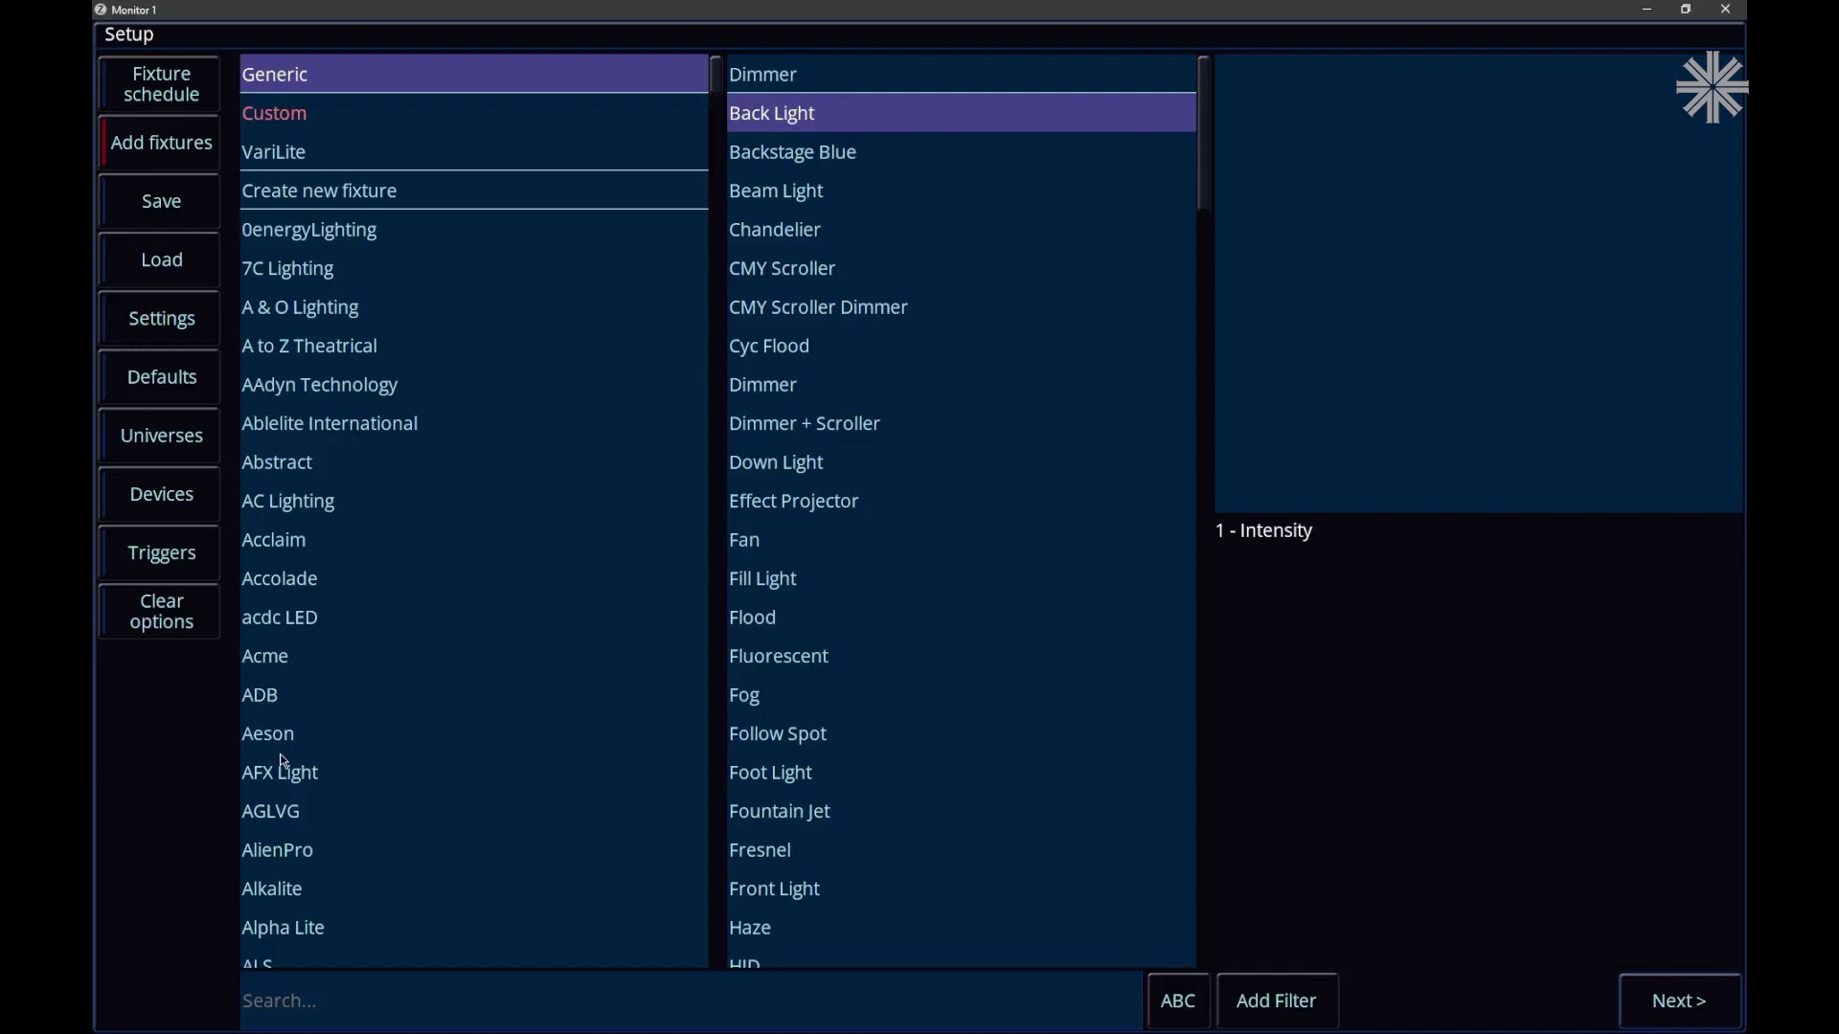
Step: Choose VariLite VL800 EventPar RGBA 16 bit (14 Chans) and open it with Edit & Export
{"action": "left_click", "coordinate": [330, 158]}
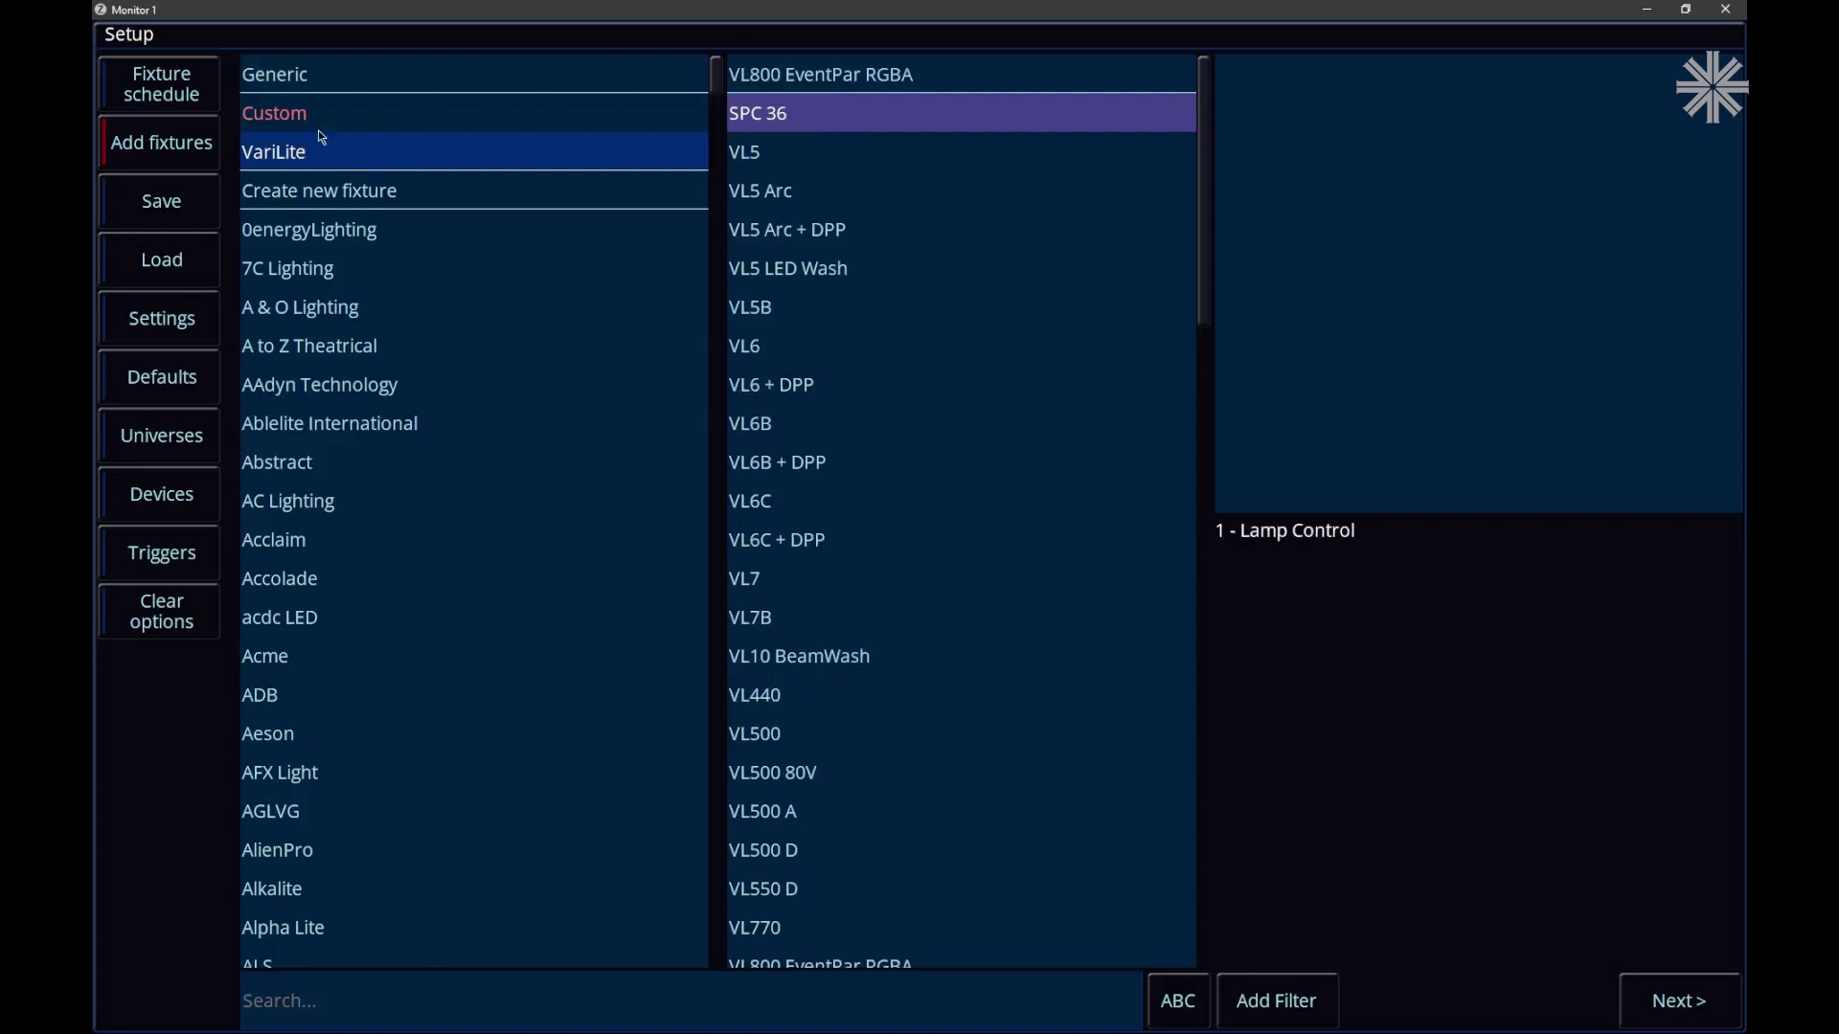
{"action": "left_click", "coordinate": [878, 83]}
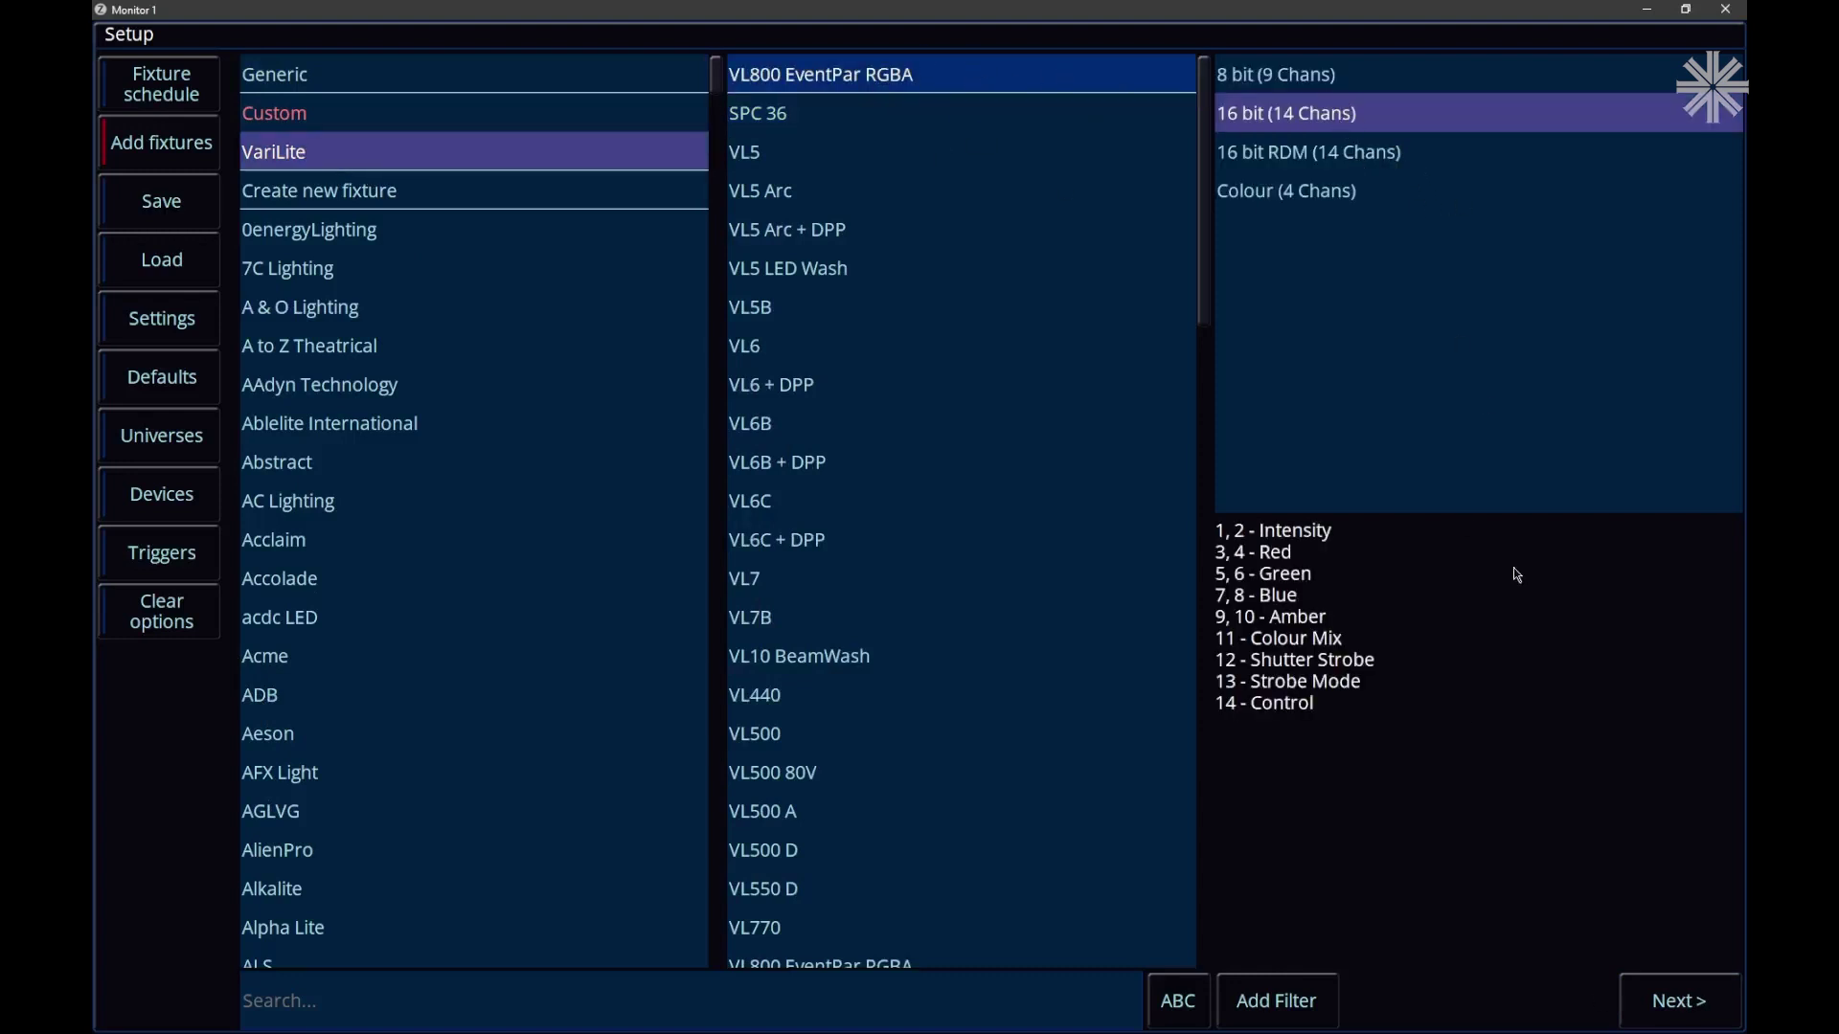
{"action": "left_click", "coordinate": [1691, 1012]}
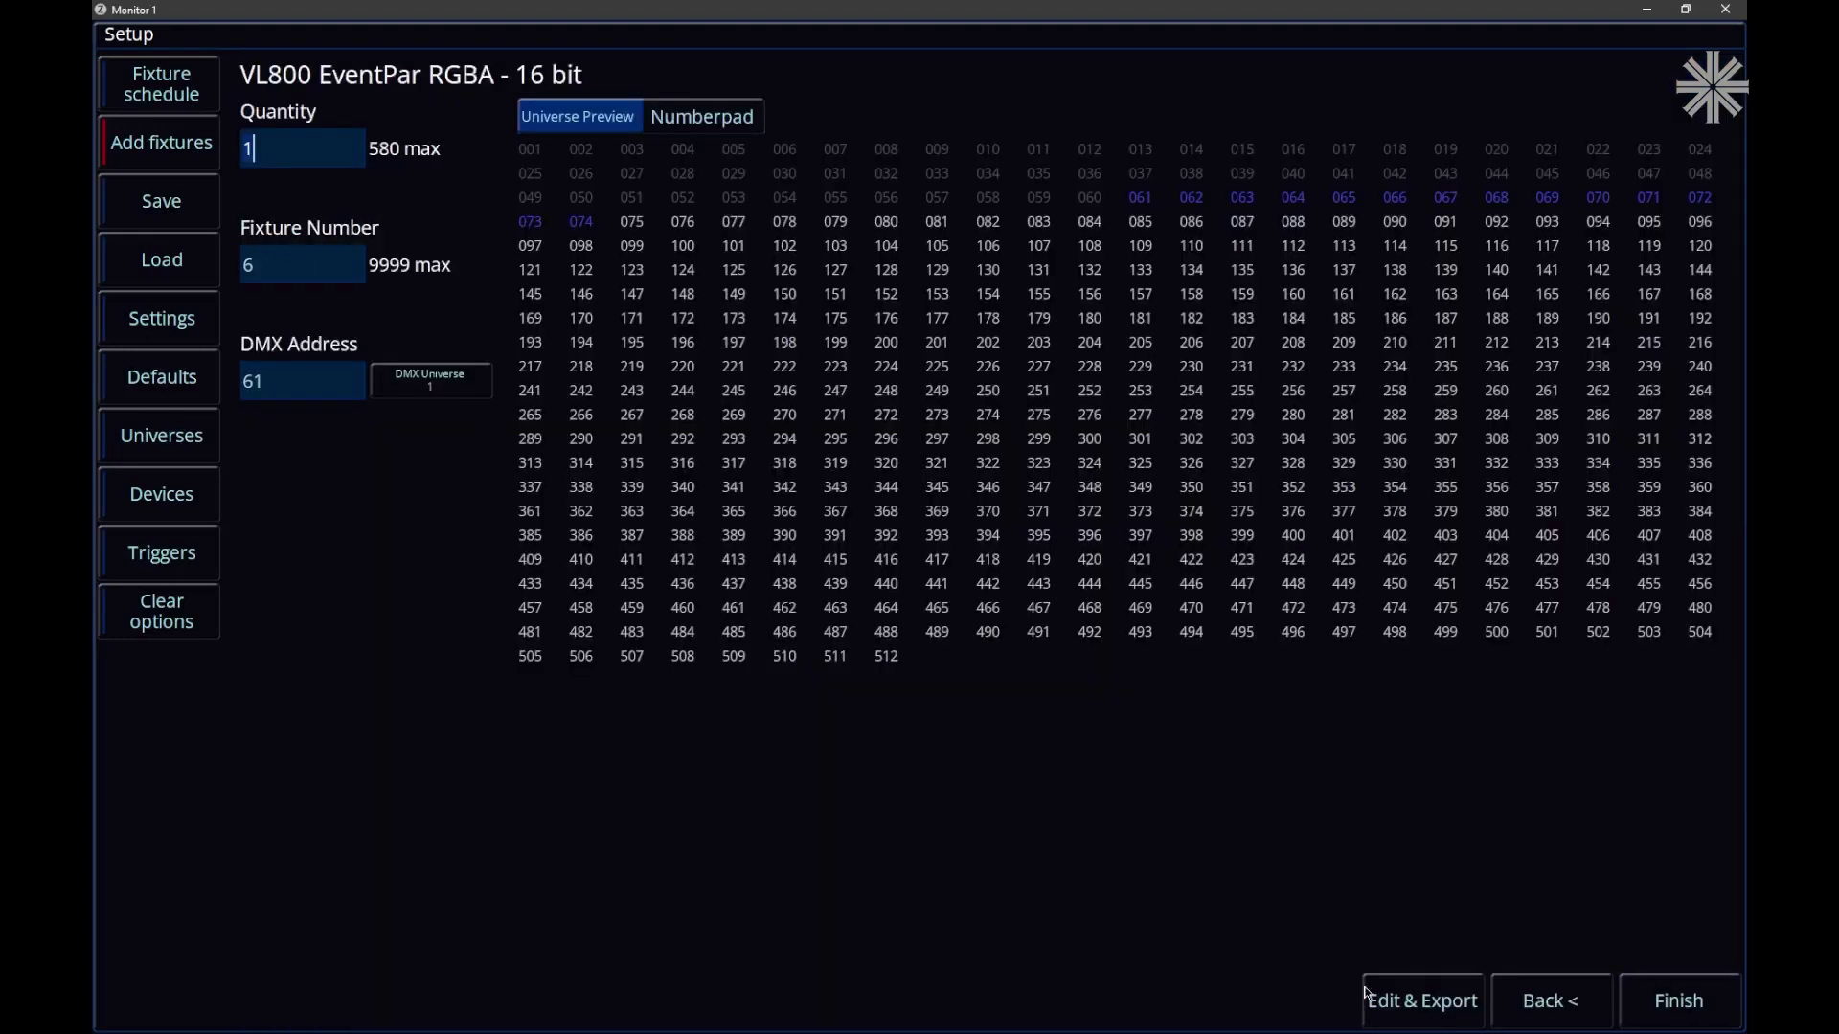
{"action": "left_click", "coordinate": [1432, 1002]}
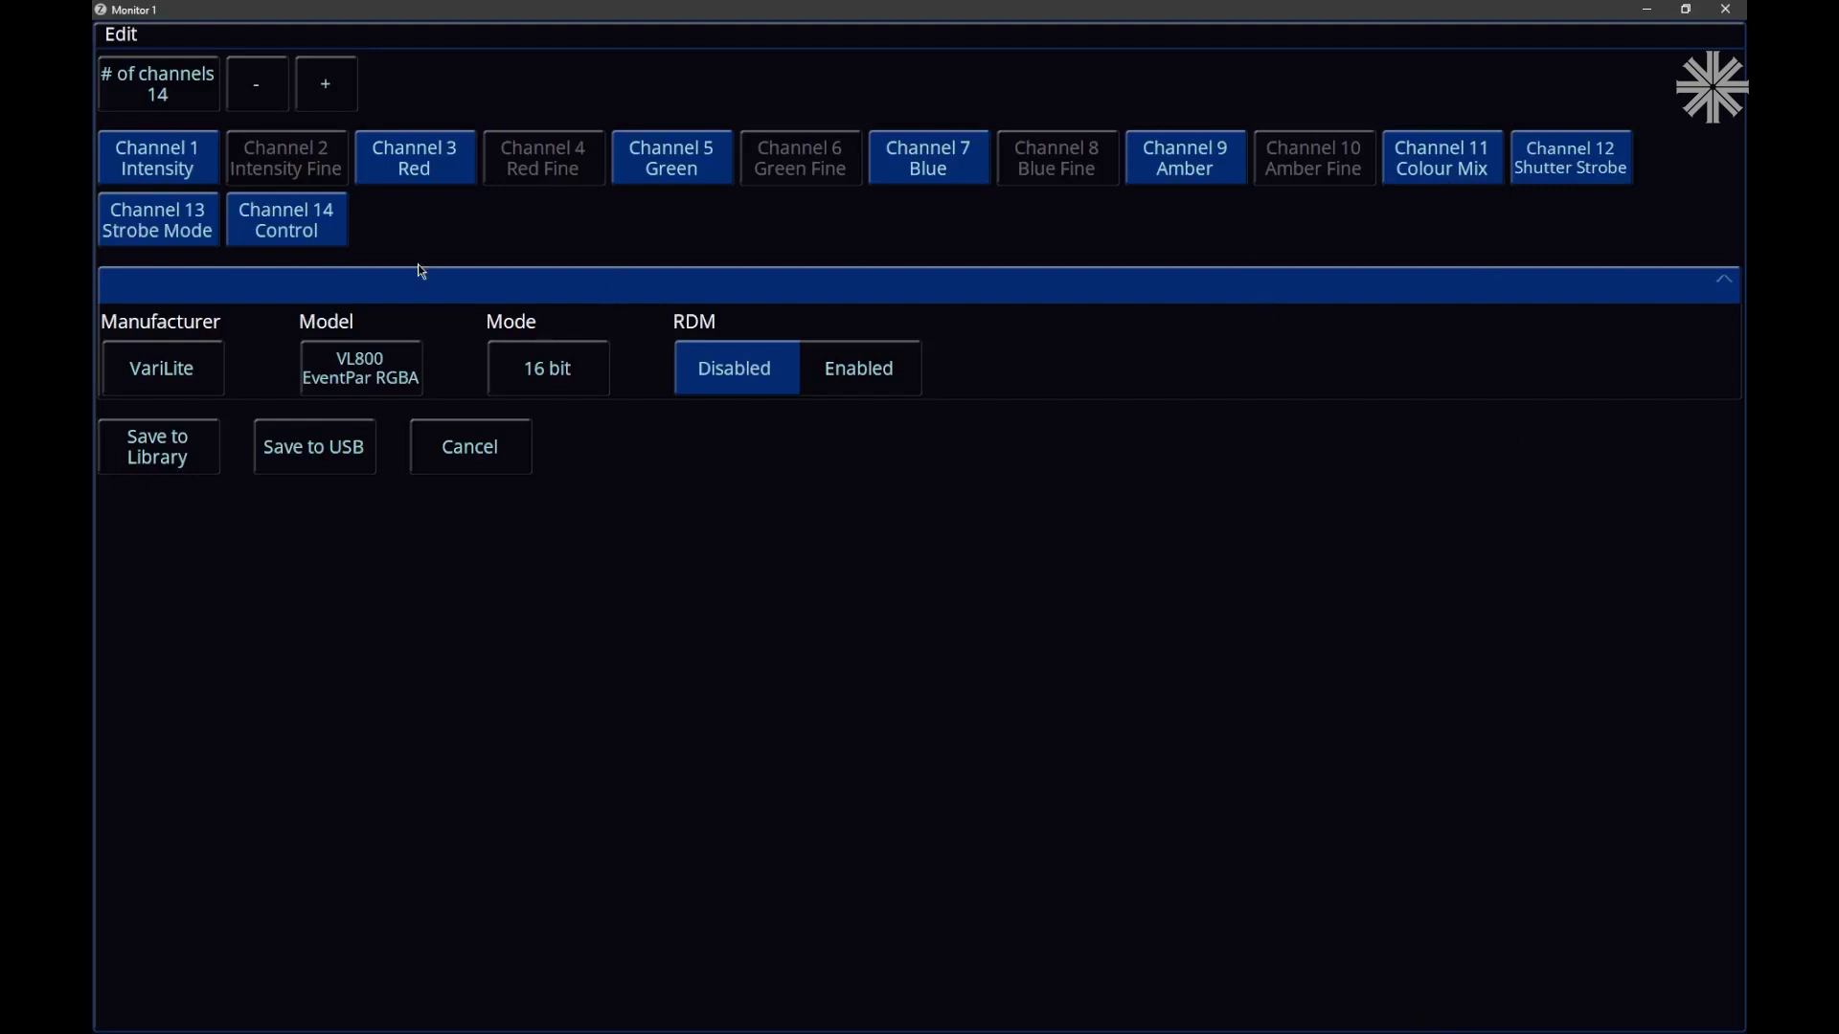
Step: View channel 14 Control's settings twice without changes, then exit the editor
{"action": "left_click", "coordinate": [327, 230]}
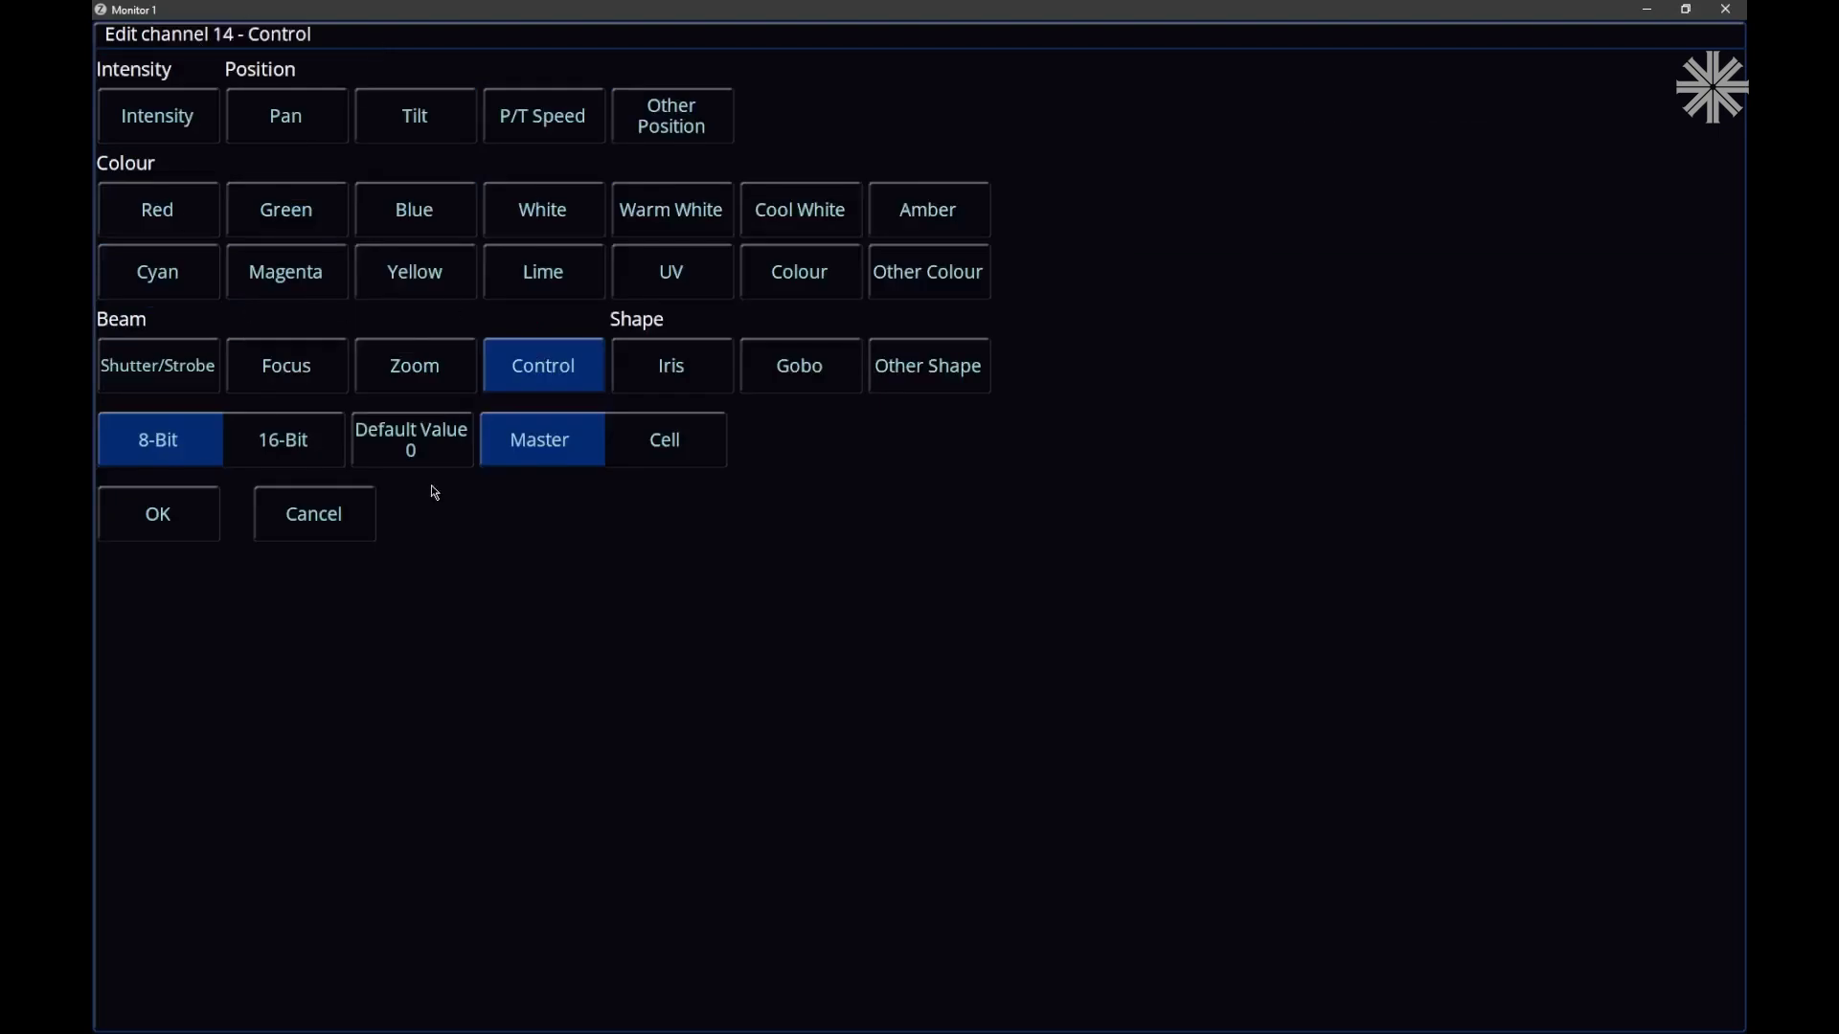
{"action": "left_click", "coordinate": [331, 516]}
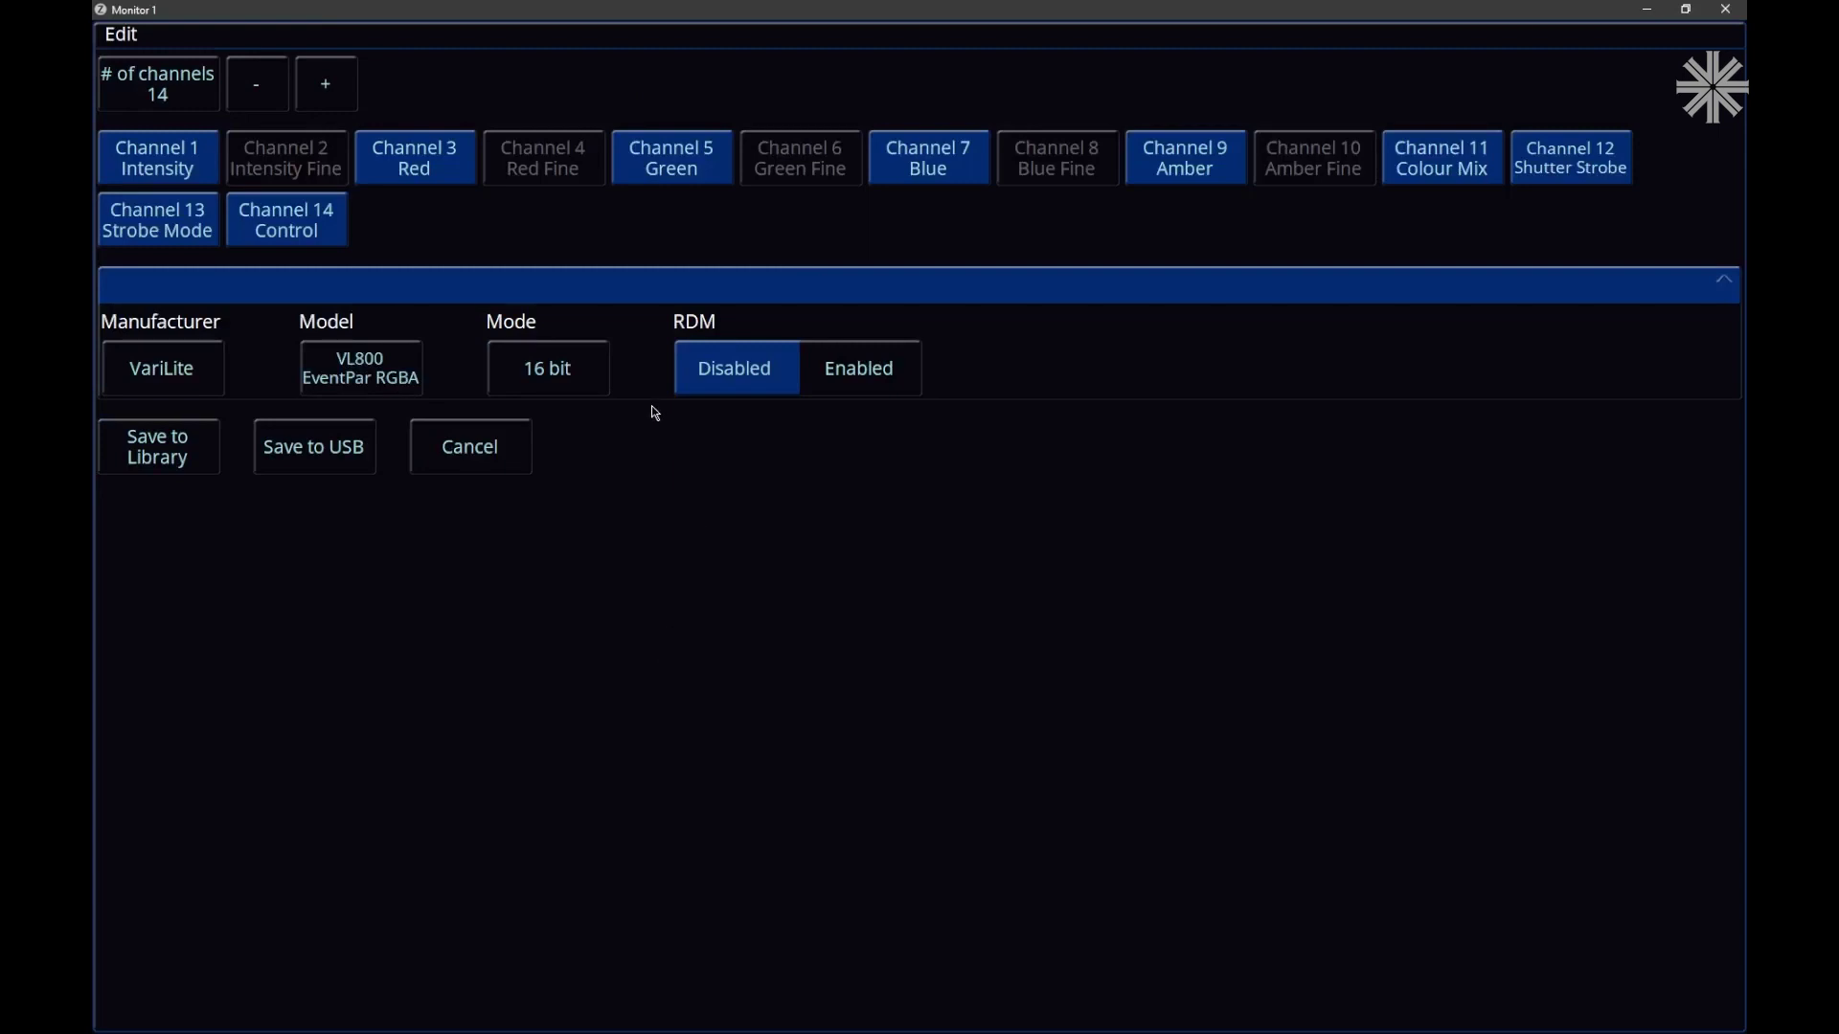
{"action": "left_click", "coordinate": [286, 219]}
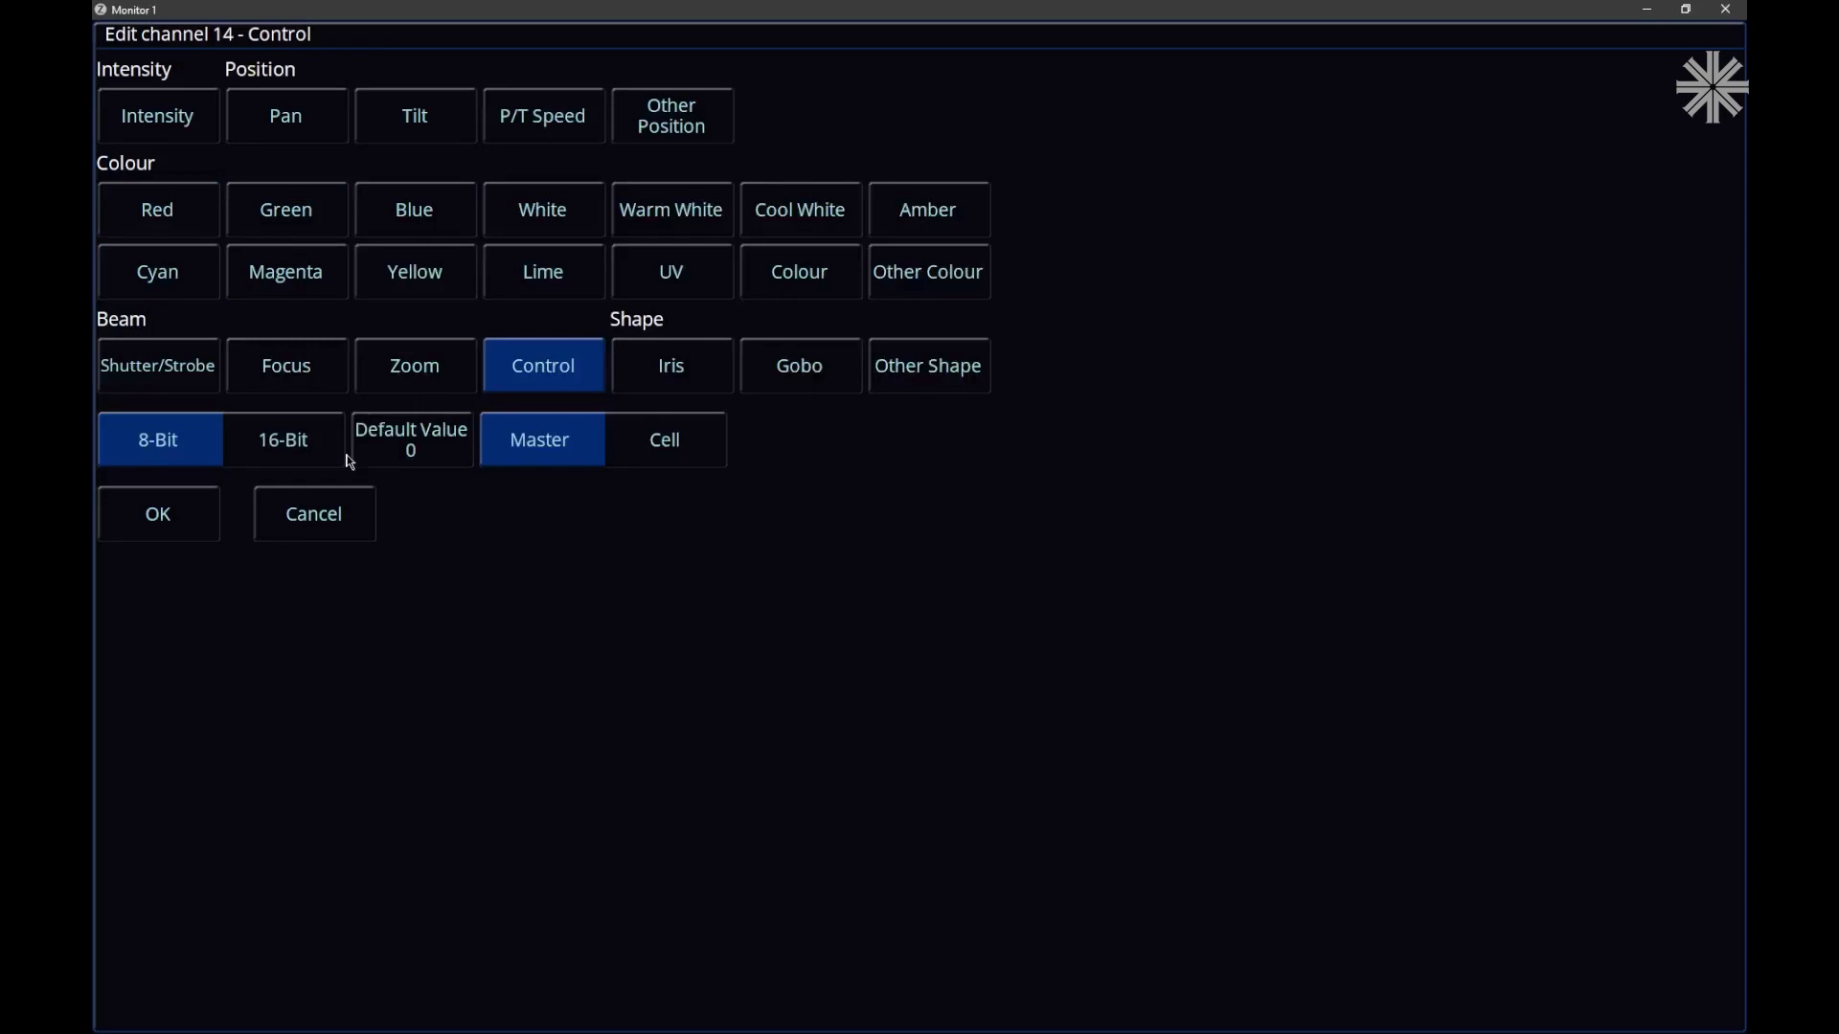
{"action": "left_click", "coordinate": [353, 531]}
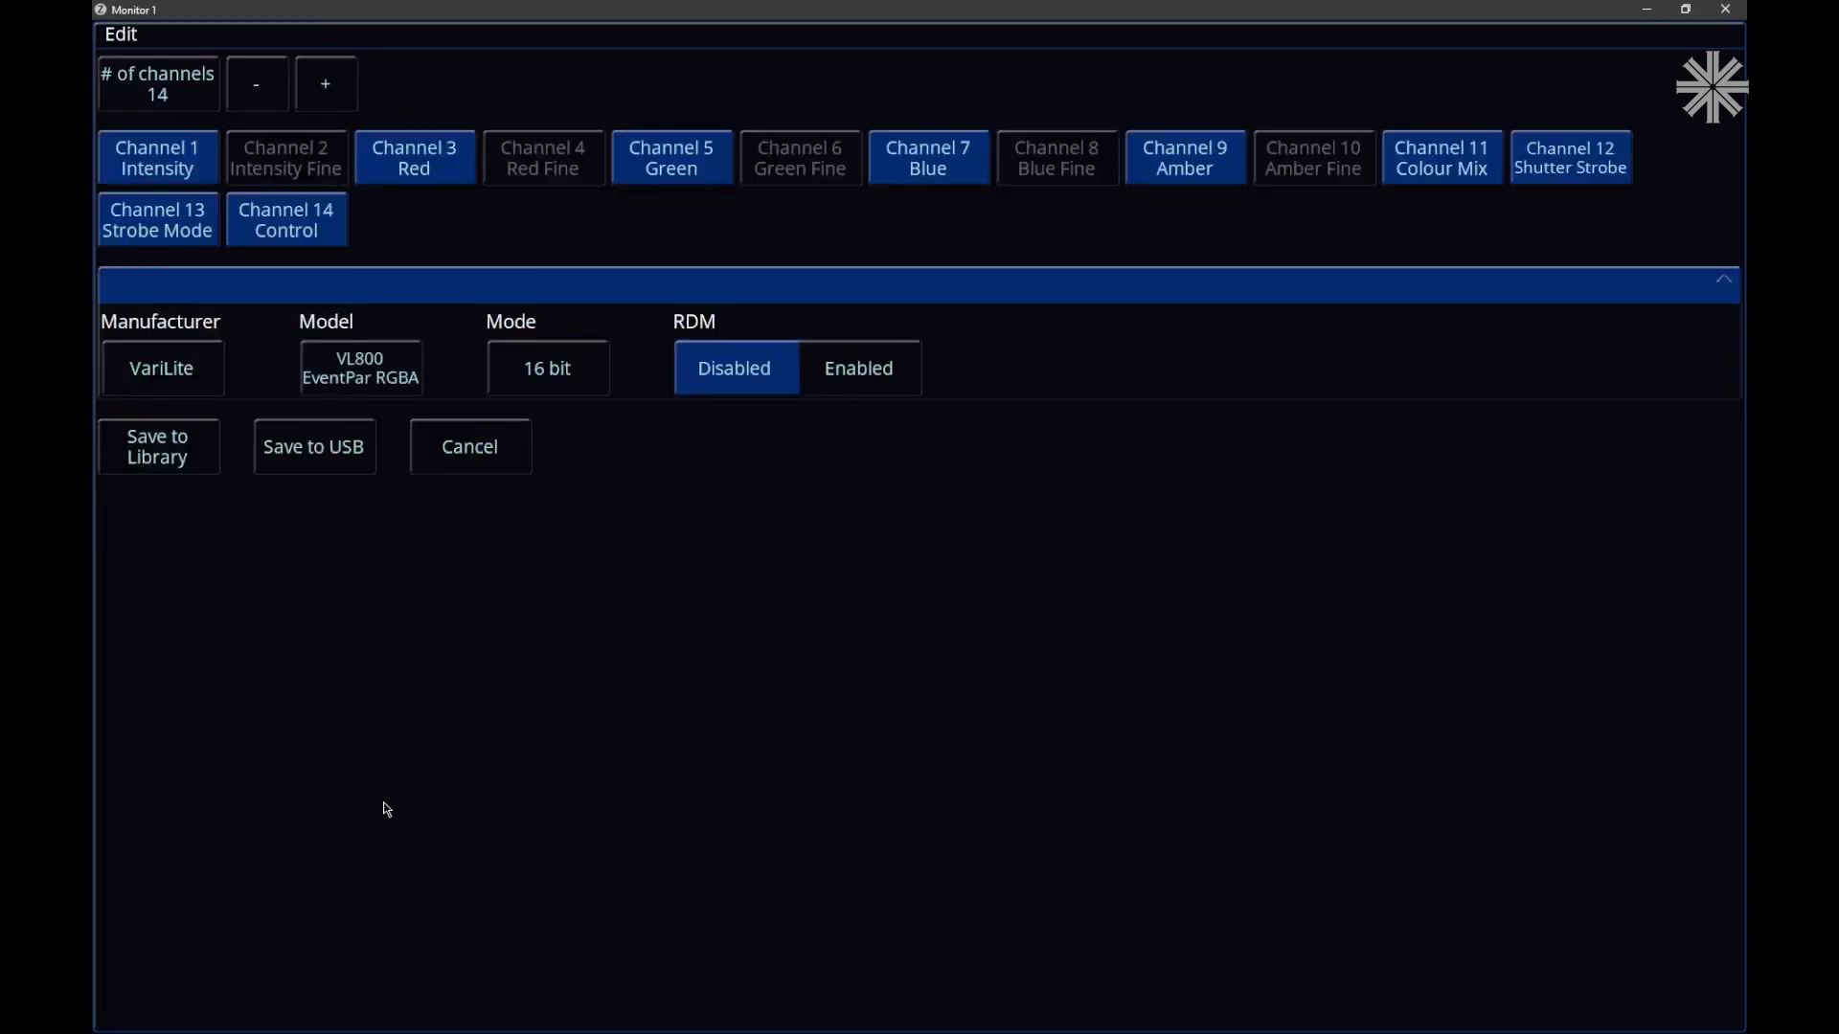
{"action": "left_click", "coordinate": [496, 473]}
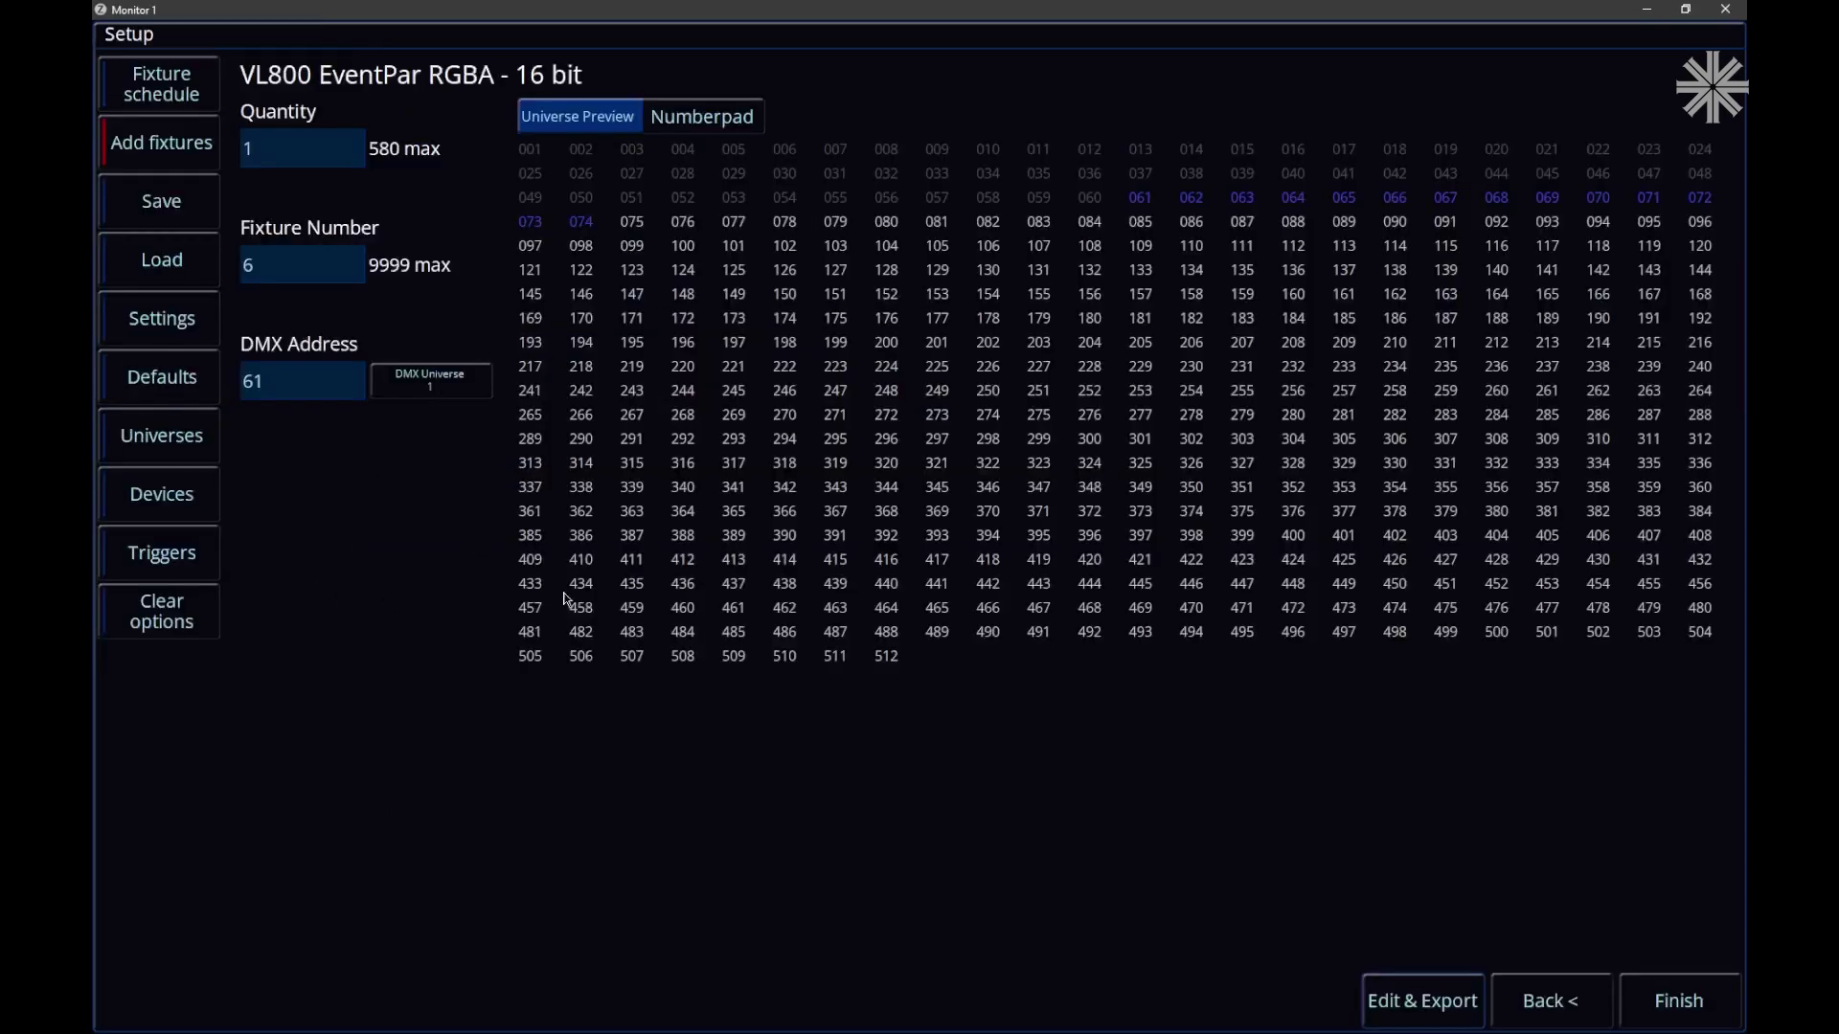